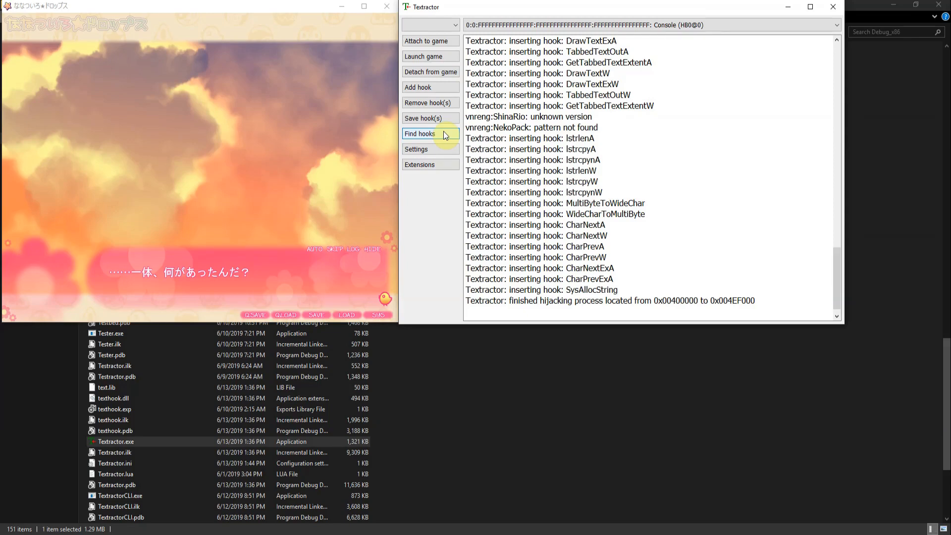
Step: Attach Textractor to the running nana.exe game process
{"action": "left_click", "coordinate": [417, 41]}
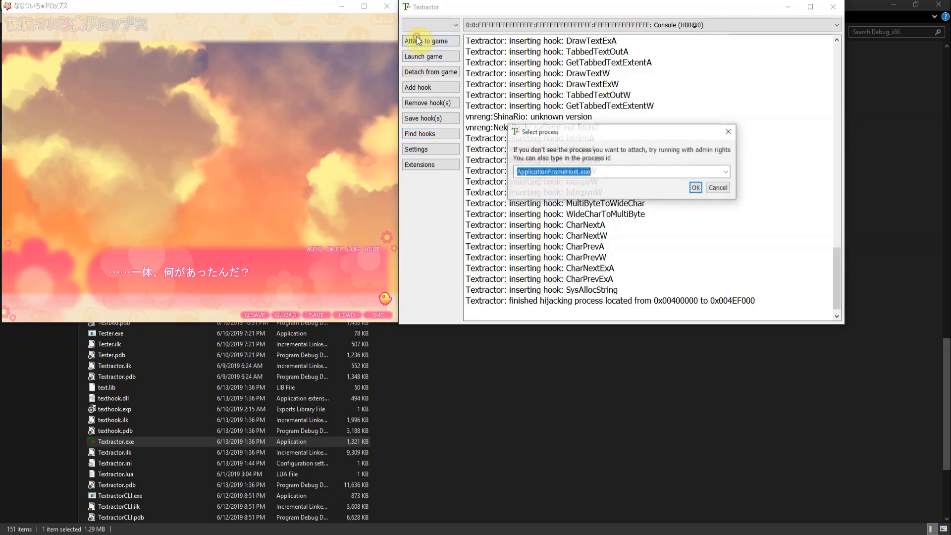
{"action": "type", "text": "nna"}
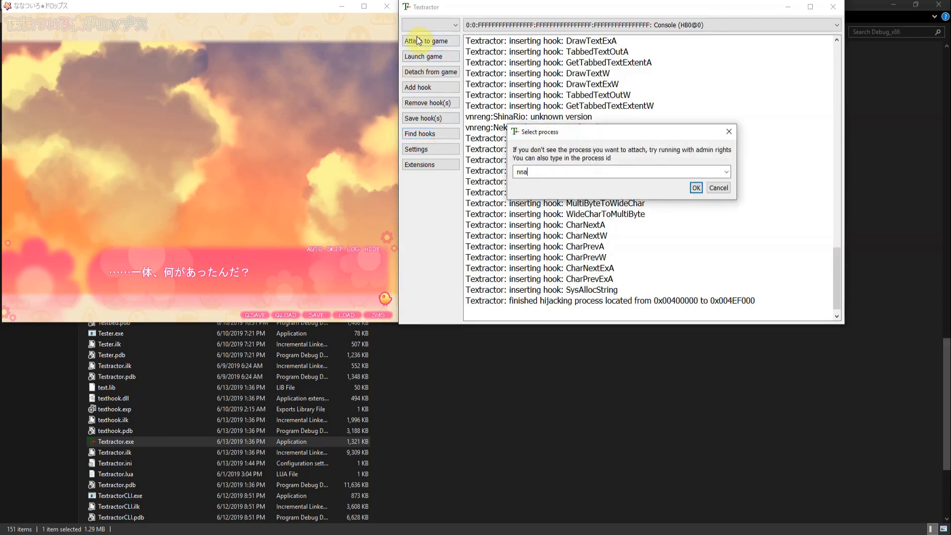
{"action": "key", "text": "BackSpace"}
{"action": "key", "text": "BackSpace"}
{"action": "type", "text": "a"}
{"action": "key", "text": "Return"}
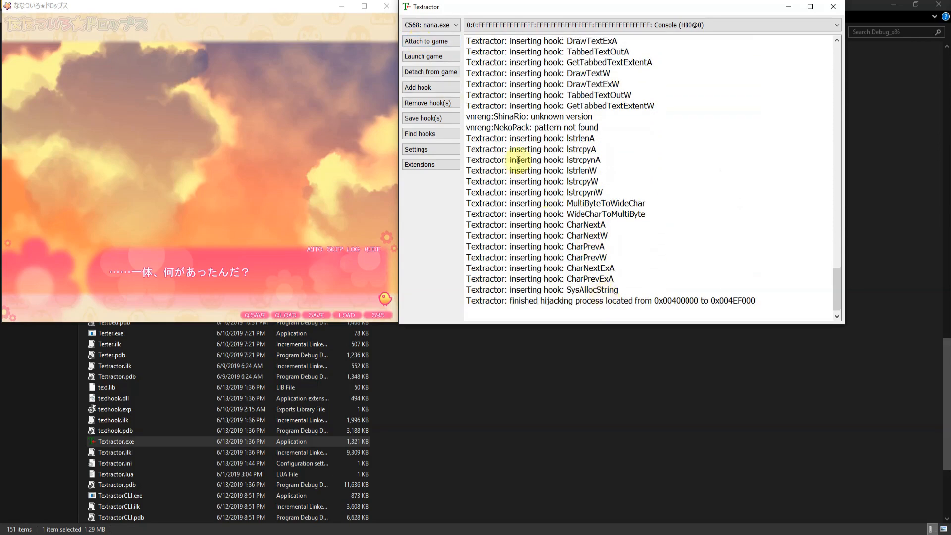
Step: Open the hook search settings, acknowledging the notice about unstable searching
{"action": "left_click", "coordinate": [426, 134]}
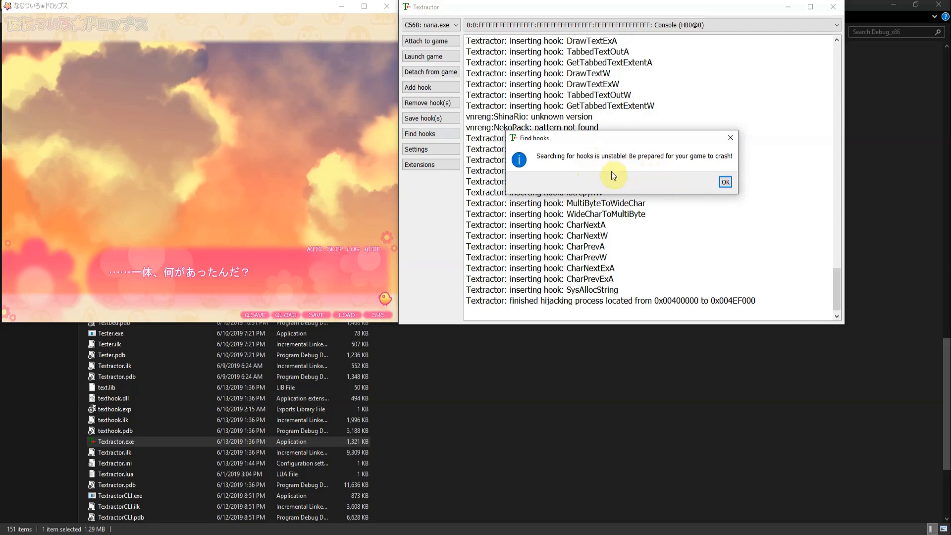
{"action": "left_click", "coordinate": [725, 181]}
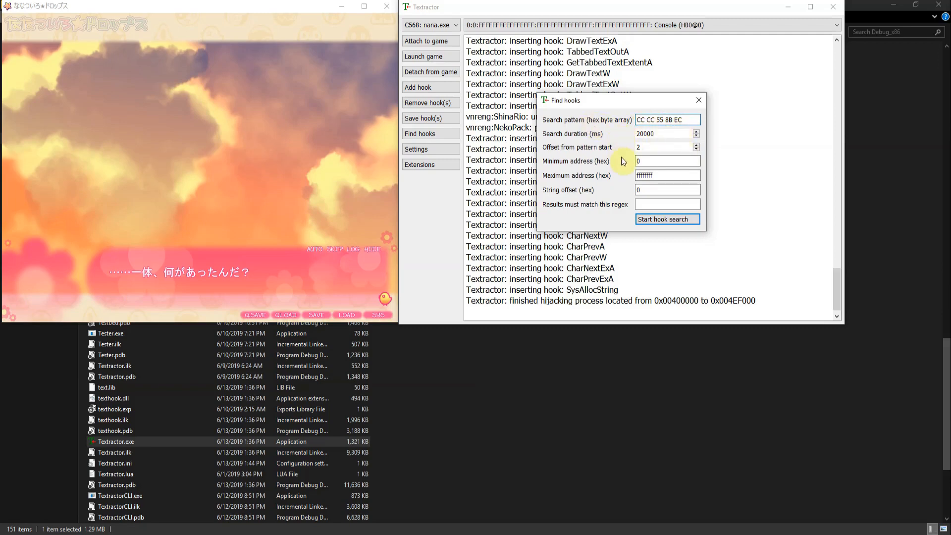
Step: Try adding and removing leading CC bytes in the search pattern, and restore it to CC CC 55 8B EC
{"action": "left_click_drag", "start_coordinate": [655, 122], "coordinate": [631, 119]}
{"action": "left_click_drag", "start_coordinate": [693, 120], "coordinate": [633, 121]}
{"action": "left_click", "coordinate": [645, 121]}
{"action": "type", "text": "CC CC"}
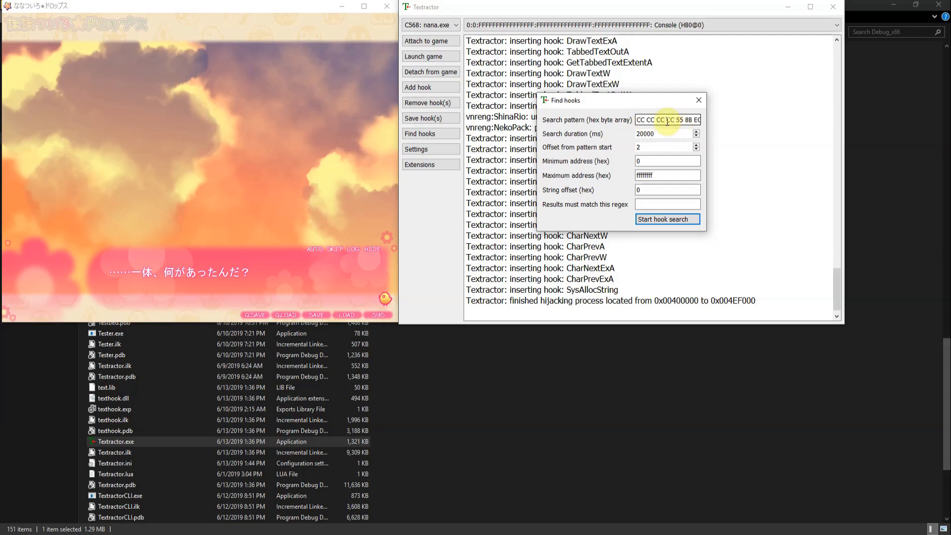
{"action": "left_click_drag", "start_coordinate": [674, 122], "coordinate": [625, 123]}
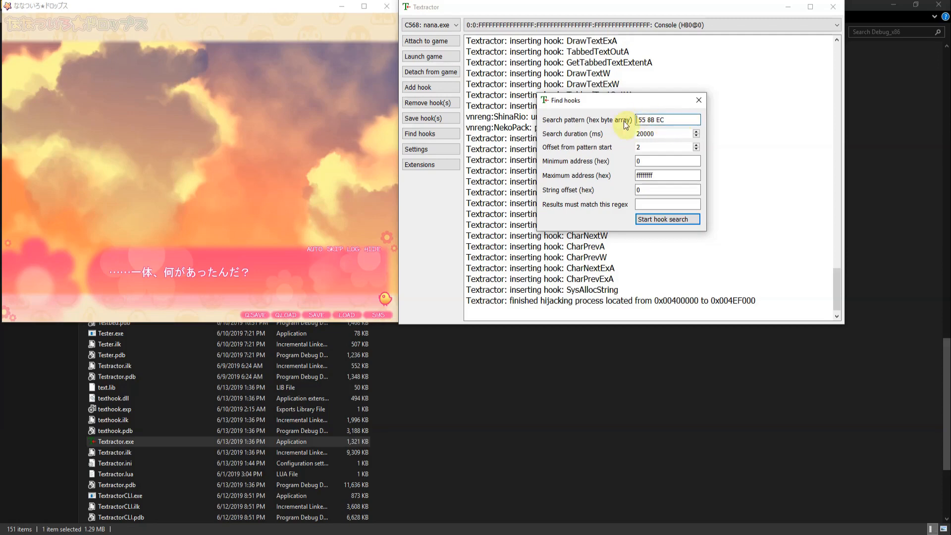
{"action": "key", "text": "BackSpace"}
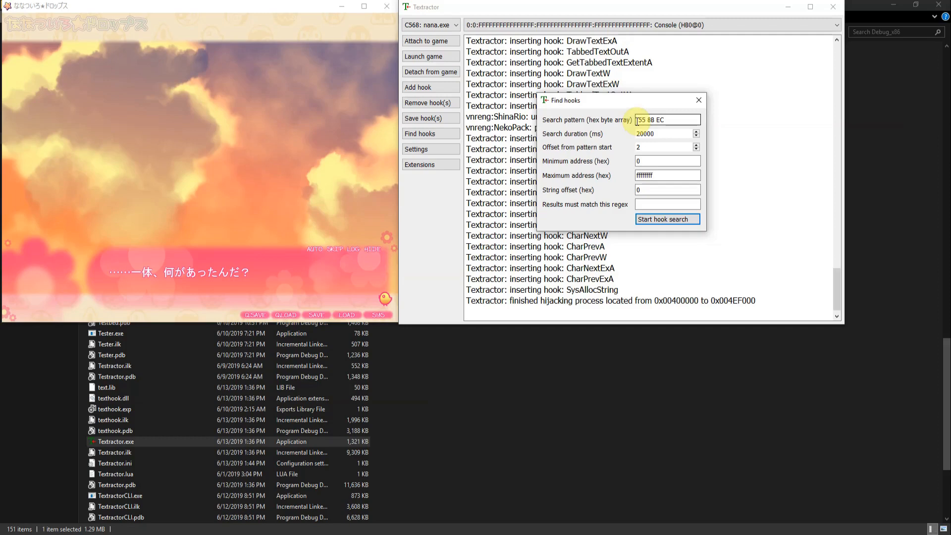
{"action": "type", "text": "CC CC"}
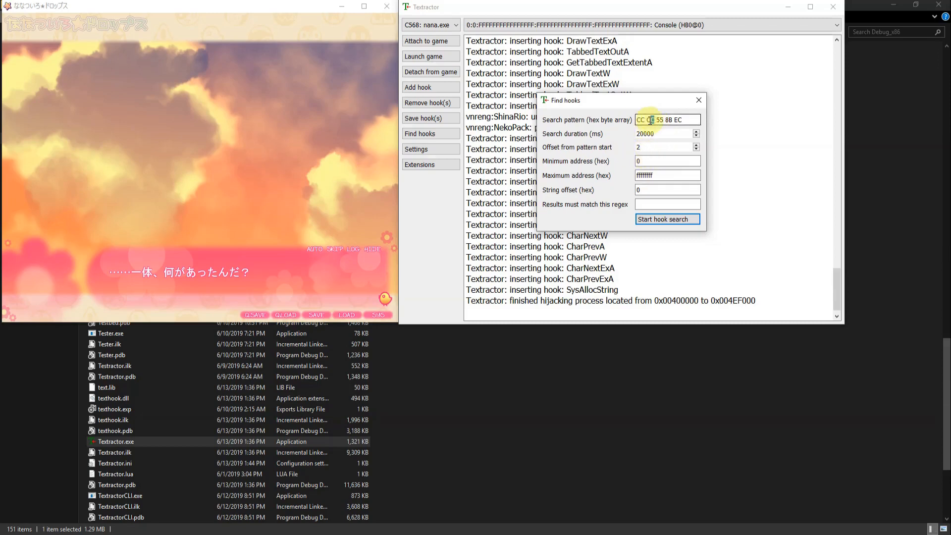
{"action": "left_click_drag", "start_coordinate": [655, 119], "coordinate": [635, 120]}
{"action": "left_click", "coordinate": [643, 148]}
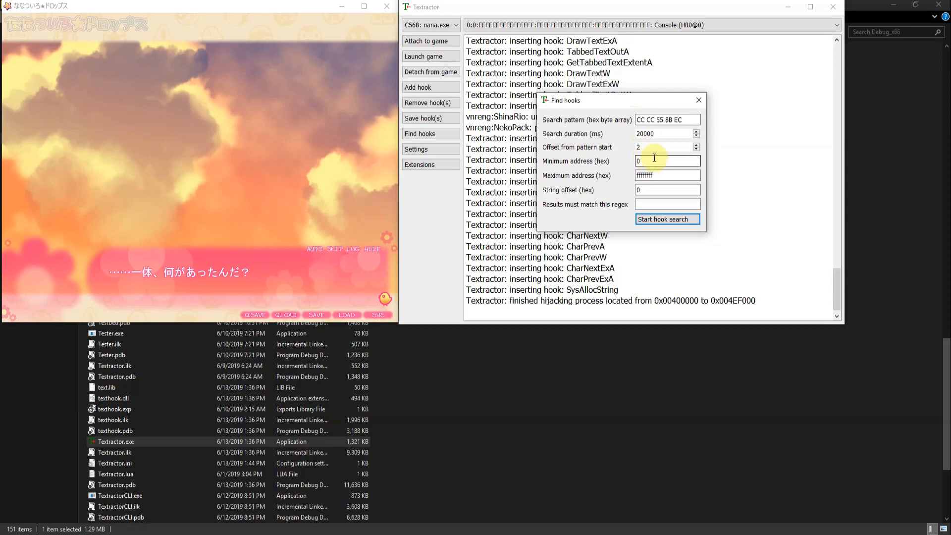
Step: Limit the hook search to a minimum address of 0x00400000 and a maximum address of 0x004ef000
{"action": "left_click", "coordinate": [644, 161]}
{"action": "left_click_drag", "start_coordinate": [649, 164], "coordinate": [634, 176]}
{"action": "left_click", "coordinate": [646, 164]}
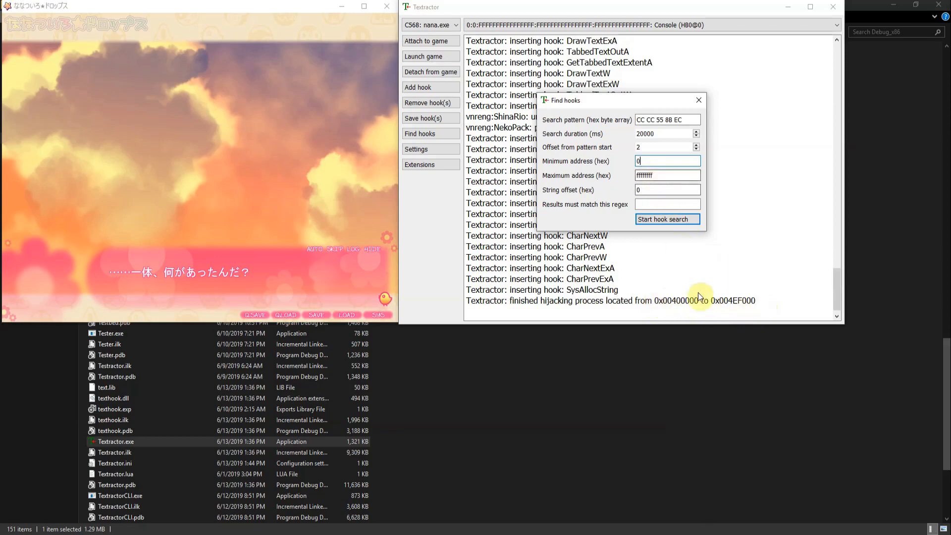
{"action": "double_click", "coordinate": [639, 161]}
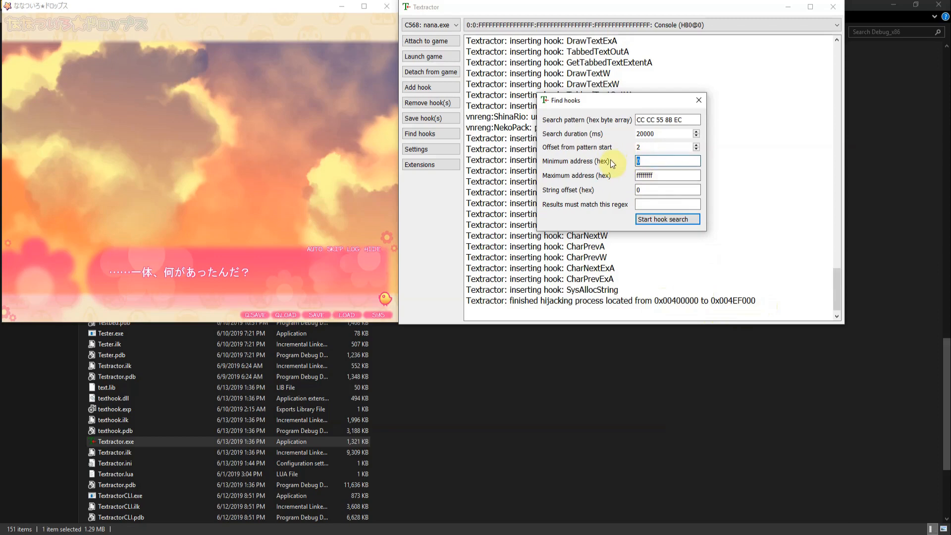
{"action": "type", "text": "0x00400000"}
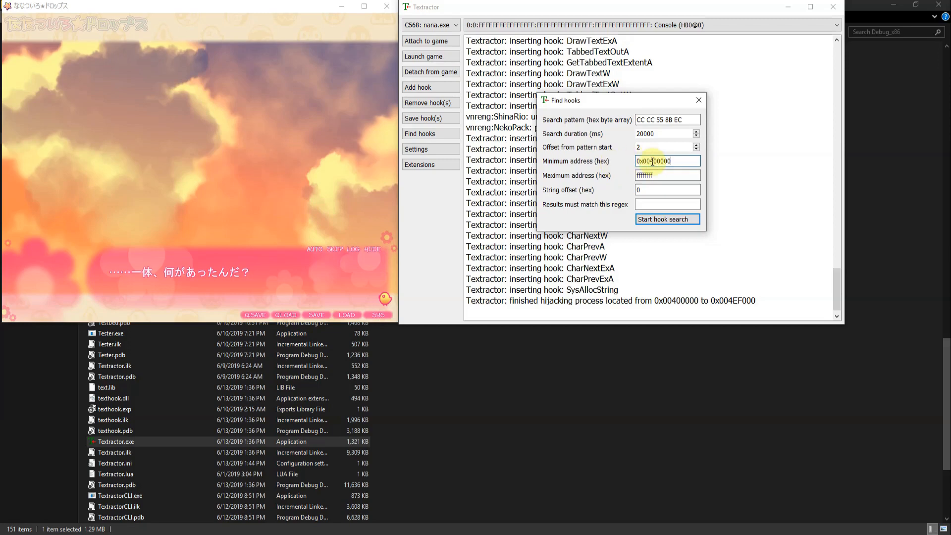
{"action": "mouse_move", "coordinate": [650, 161]}
{"action": "left_mouse_down"}
{"action": "mouse_move", "coordinate": [638, 162]}
{"action": "mouse_move", "coordinate": [654, 161]}
{"action": "left_mouse_up"}
{"action": "key", "text": "BackSpace"}
{"action": "type", "text": "0x00"}
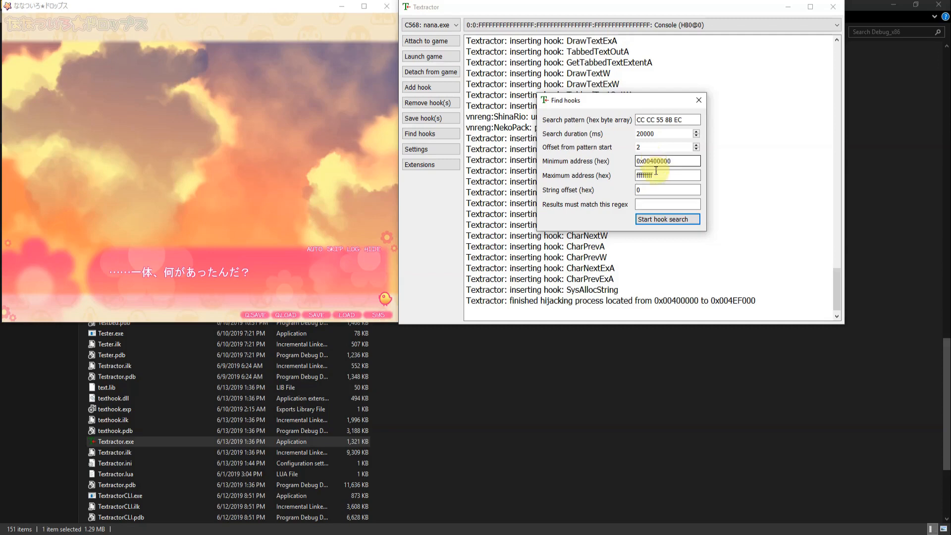
{"action": "double_click", "coordinate": [656, 171]}
{"action": "type", "text": "0"}
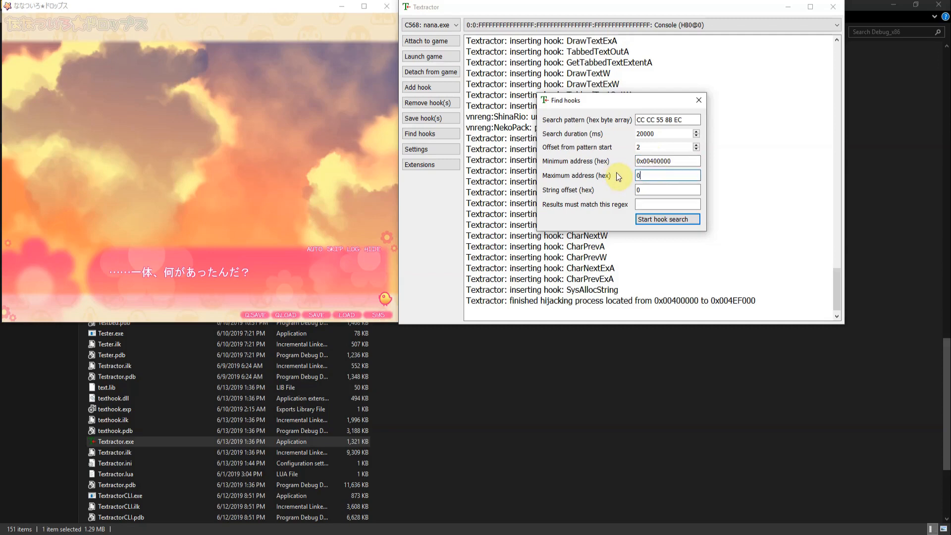
{"action": "type", "text": "x004ef000"}
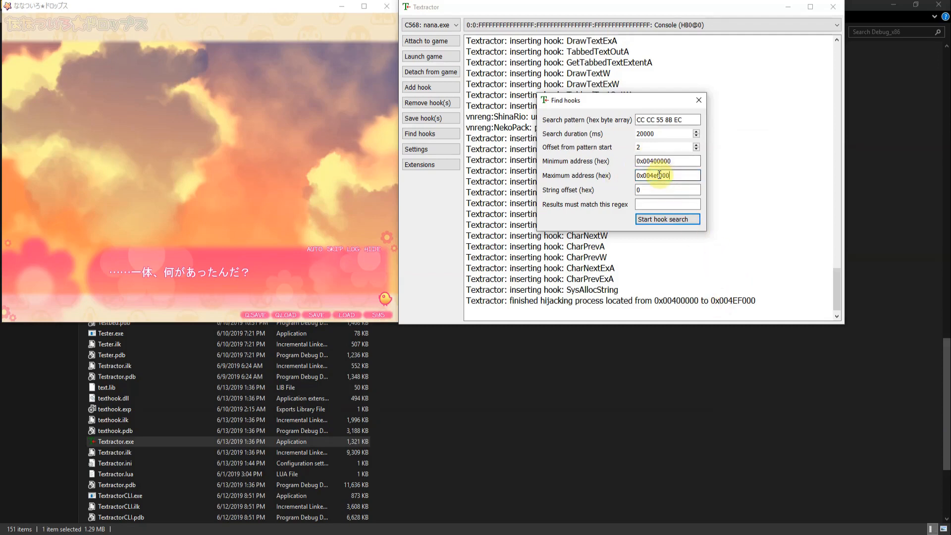
Step: Set the regex that results must match to [\u3000-\ua000]{4,}
{"action": "left_click", "coordinate": [646, 189]}
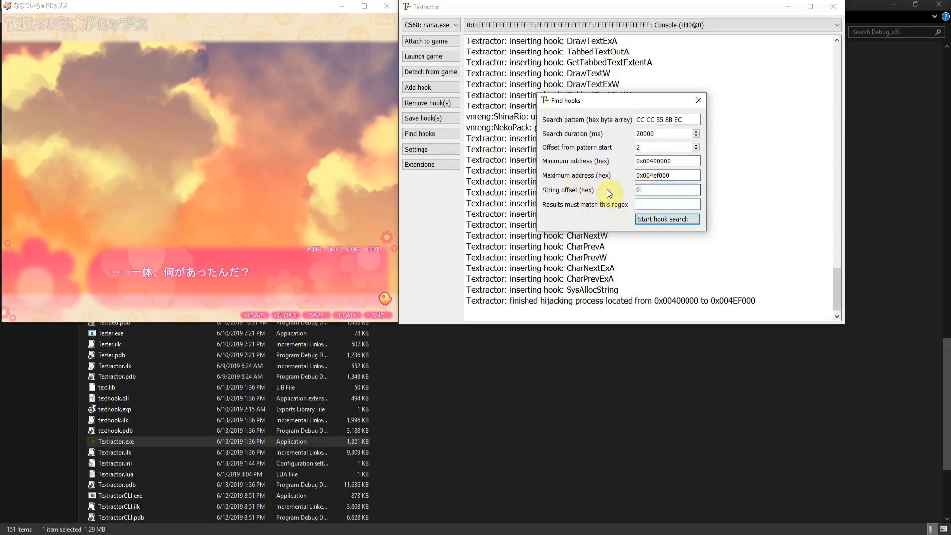
{"action": "left_click", "coordinate": [638, 204]}
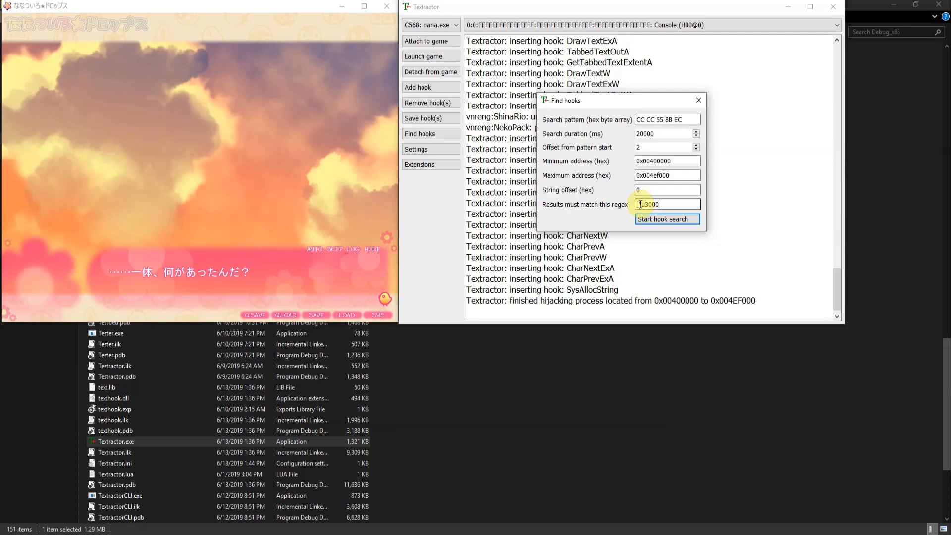
{"action": "type", "text": "-\\ua000"}
{"action": "type", "text": "]"}
{"action": "type", "text": "{"}
{"action": "type", "text": "5"}
{"action": "key", "text": "BackSpace"}
{"action": "type", "text": "4,}"}
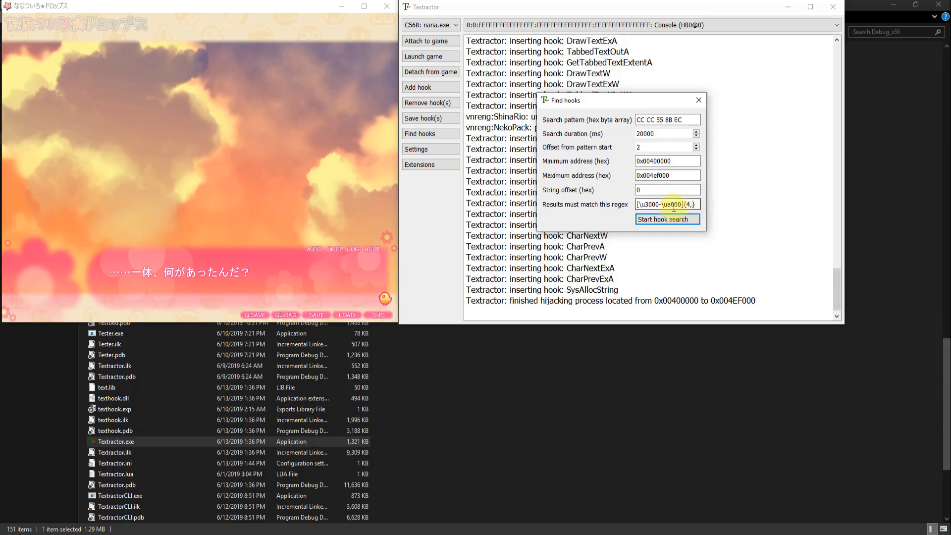
Step: Try the result regex [\u0020-\u1000]{4,} and restore it to [\u3000-\ua000]{4,}
{"action": "left_click_drag", "start_coordinate": [695, 204], "coordinate": [628, 203]}
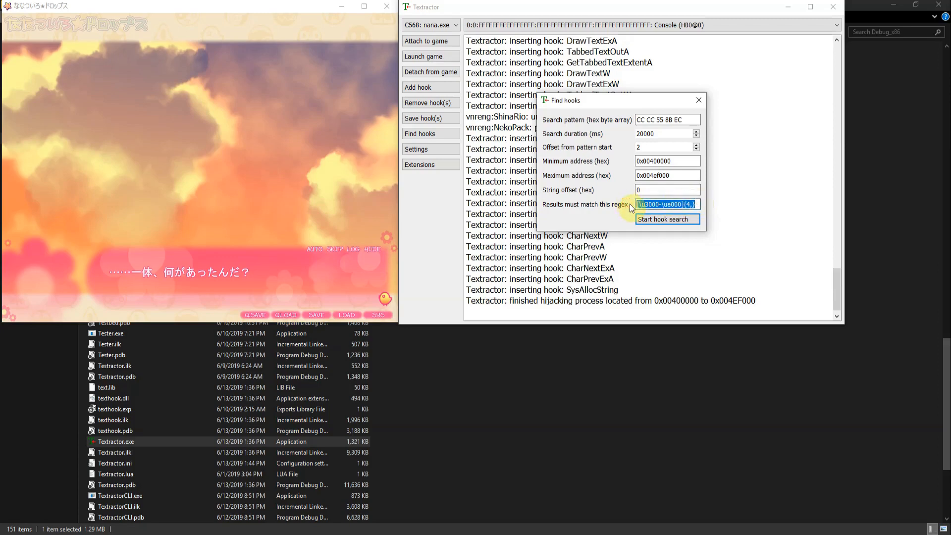
{"action": "key", "text": "BackSpace"}
{"action": "type", "text": "[\\u0020-\\u"}
{"action": "type", "text": "1000"}
{"action": "type", "text": "]"}
{"action": "type", "text": "{4,"}
{"action": "type", "text": "}"}
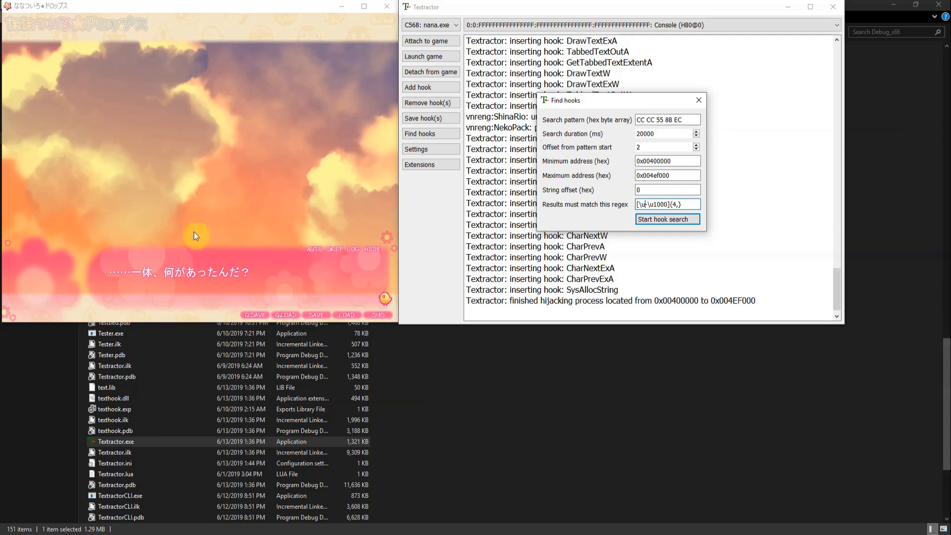
{"action": "key", "text": "BackSpace"}
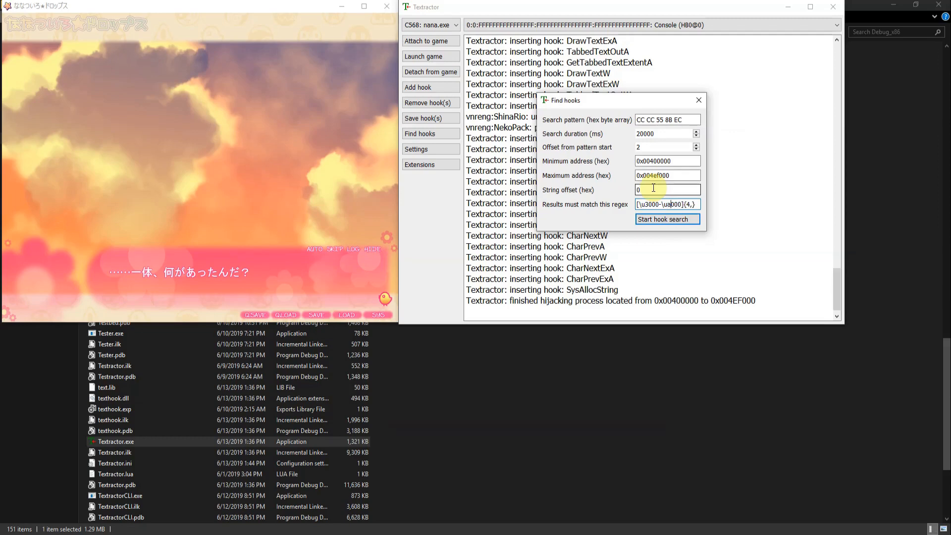
Step: Start the hook search and save its results over the existing hooks.txt in the Debug_x86 folder
{"action": "left_click", "coordinate": [652, 222]}
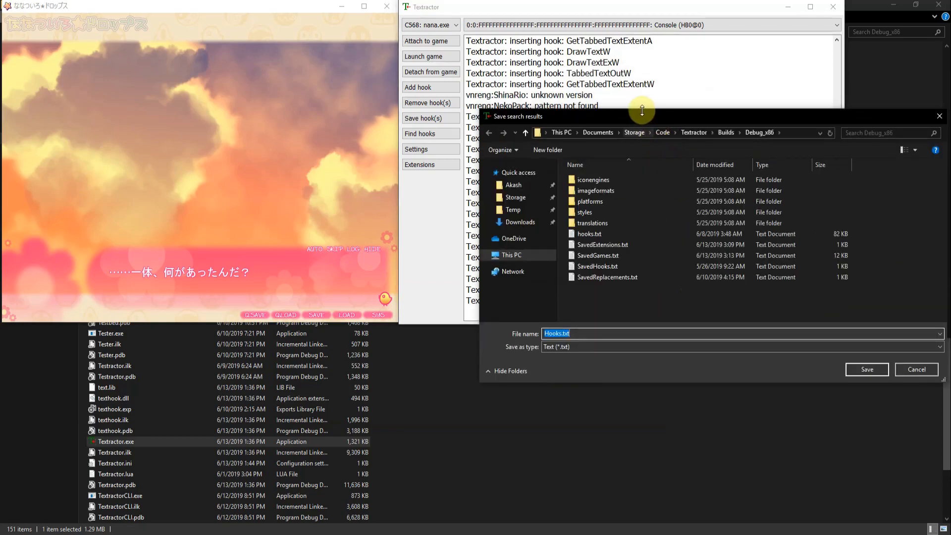
{"action": "left_click_drag", "start_coordinate": [639, 112], "coordinate": [526, 107]}
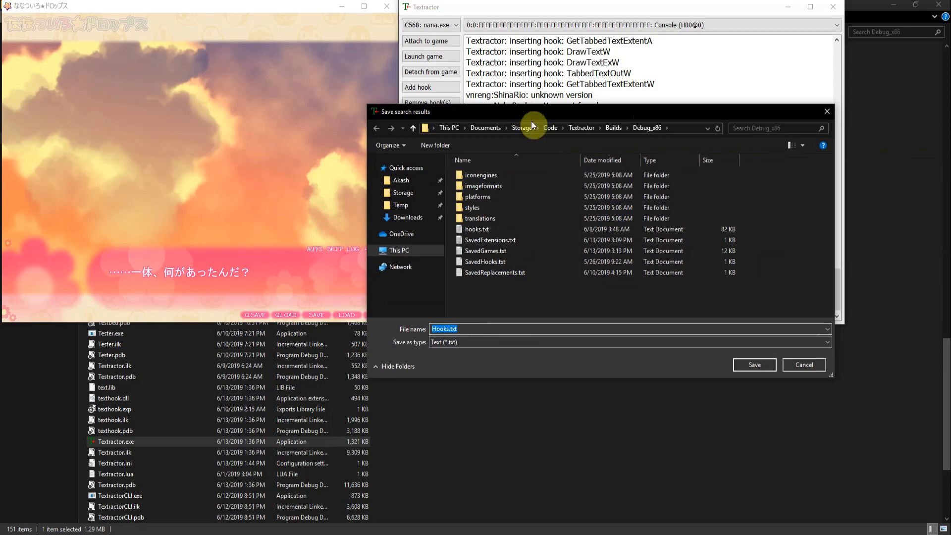
{"action": "left_click", "coordinate": [530, 230]}
{"action": "left_click", "coordinate": [753, 367]}
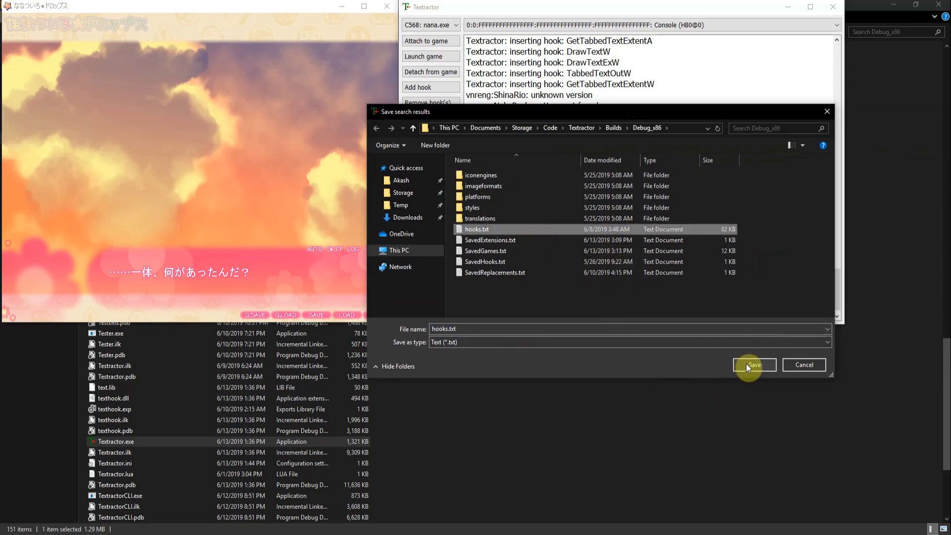
{"action": "left_click", "coordinate": [503, 274]}
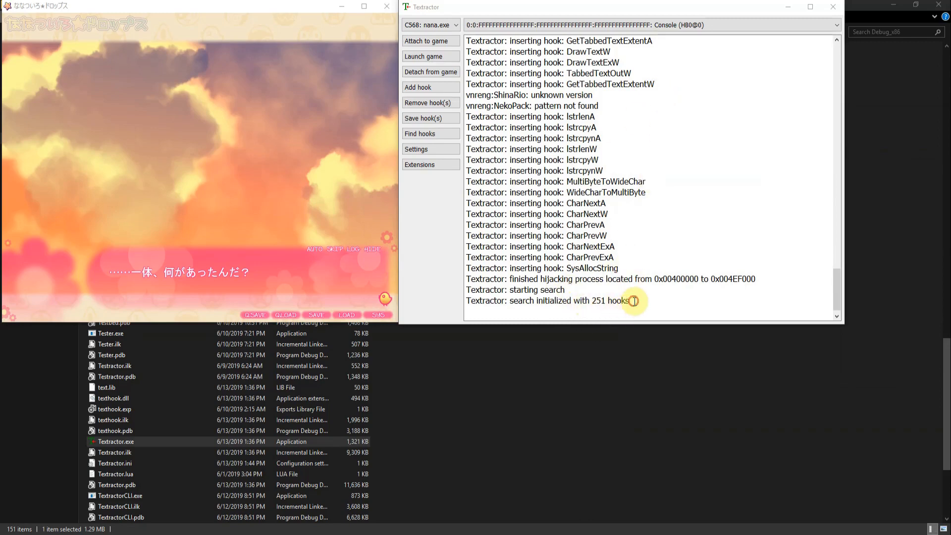
Step: Advance the game's dialogue by two lines during the hook search and wait for the search to finish
{"action": "mouse_move", "coordinate": [629, 300]}
{"action": "left_mouse_down"}
{"action": "mouse_move", "coordinate": [615, 294]}
{"action": "mouse_move", "coordinate": [629, 299]}
{"action": "left_mouse_up"}
{"action": "left_click", "coordinate": [205, 247]}
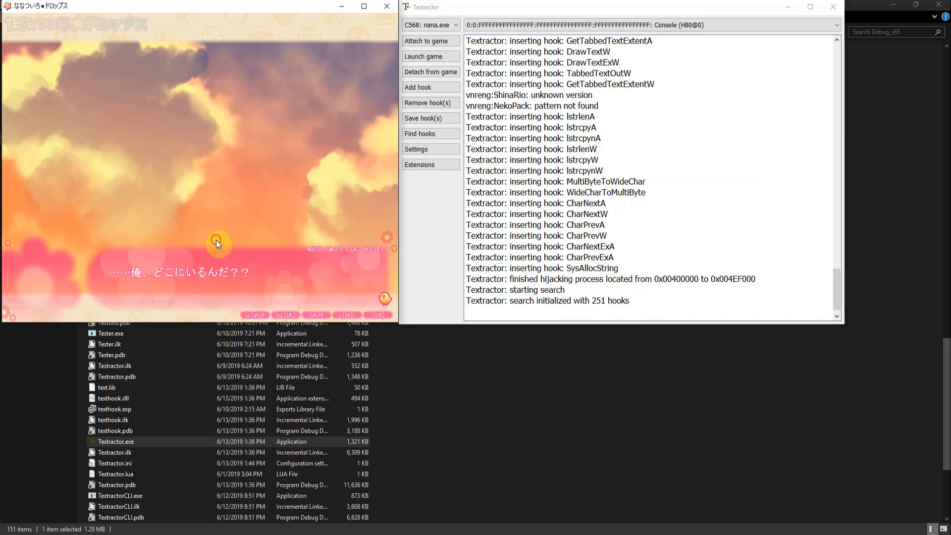
{"action": "left_click", "coordinate": [238, 264]}
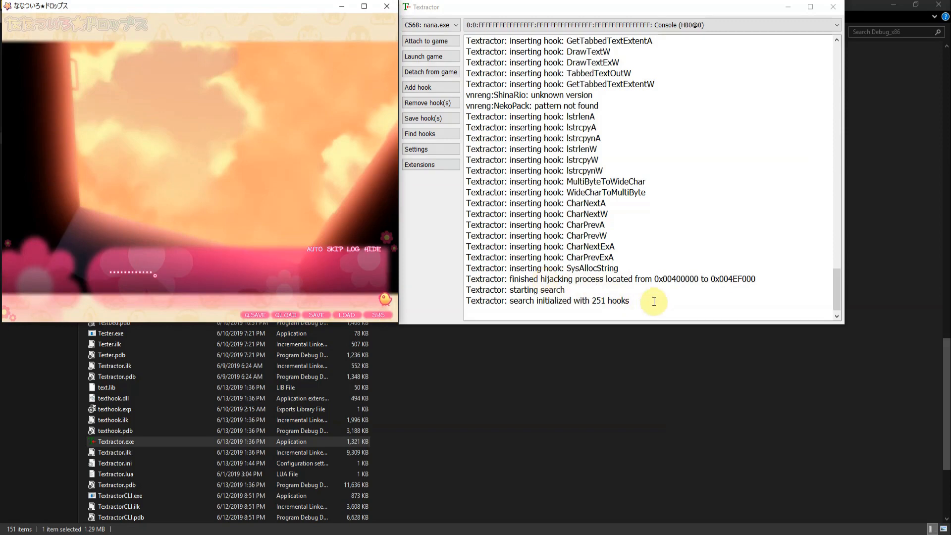
{"action": "left_click_drag", "start_coordinate": [652, 302], "coordinate": [647, 289]}
{"action": "left_click", "coordinate": [661, 302]}
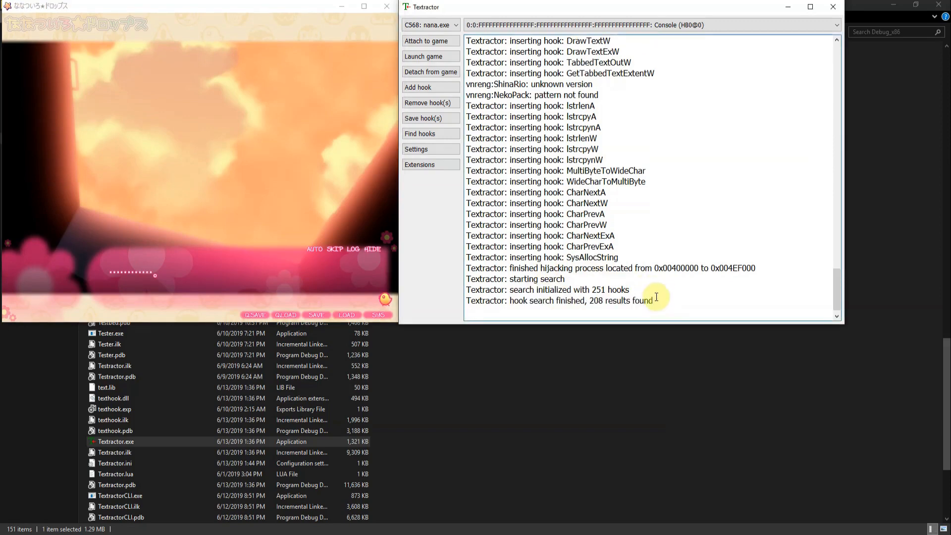
{"action": "triple_click", "coordinate": [656, 298]}
{"action": "left_click", "coordinate": [657, 299]}
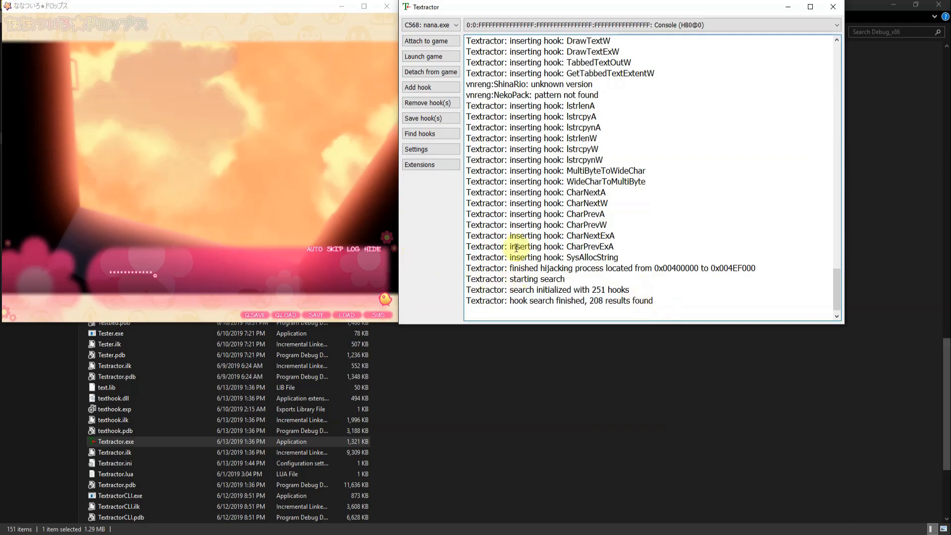
Step: Switch to File Explorer, open hooks.txt from the Debug_x86 folder and examine the listed hooks for readable game dialogue
{"action": "left_click", "coordinate": [523, 432]}
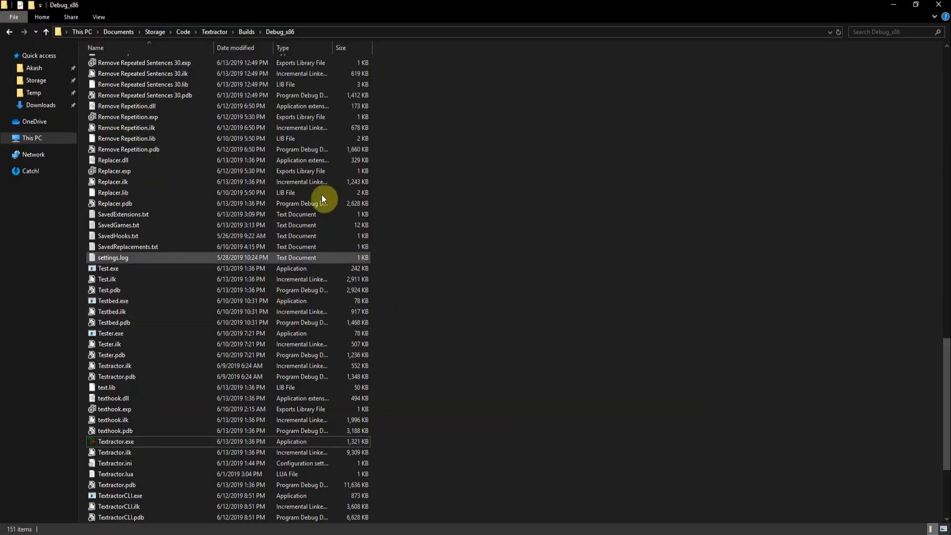
{"action": "scroll", "coordinate": [197, 262], "scroll_direction": "up", "scroll_amount": 20}
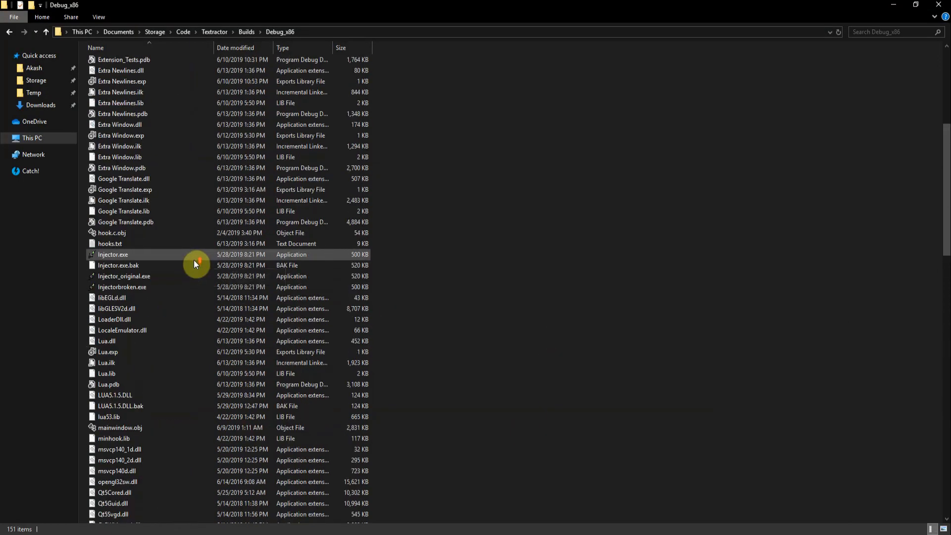
{"action": "scroll", "coordinate": [194, 260], "scroll_direction": "up", "scroll_amount": 7}
{"action": "scroll", "coordinate": [191, 308], "scroll_direction": "down", "scroll_amount": 5}
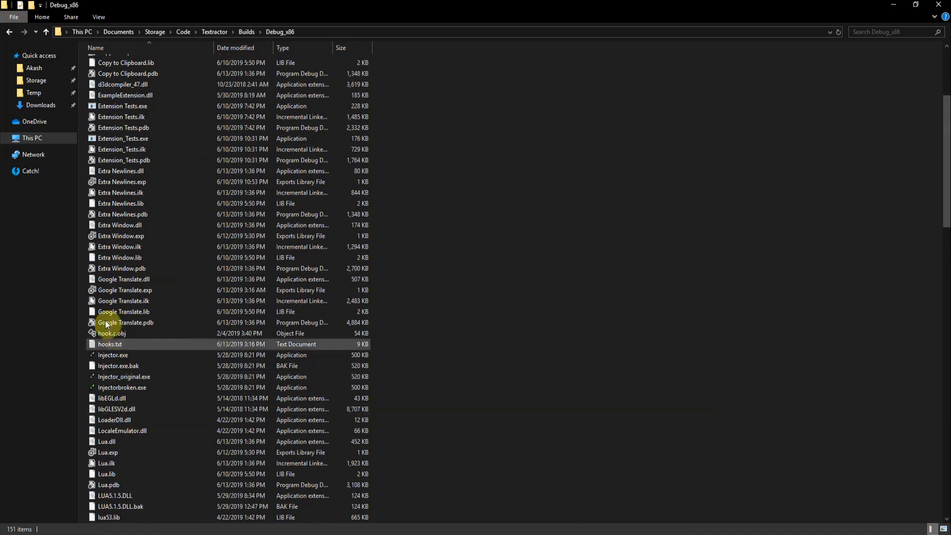
{"action": "double_click", "coordinate": [108, 344]}
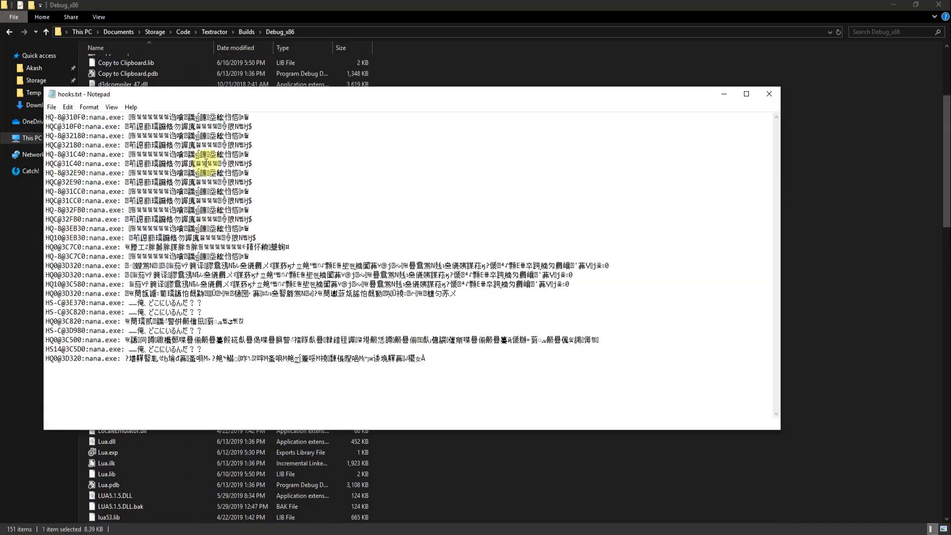
{"action": "scroll", "coordinate": [261, 180], "scroll_direction": "down", "scroll_amount": 3}
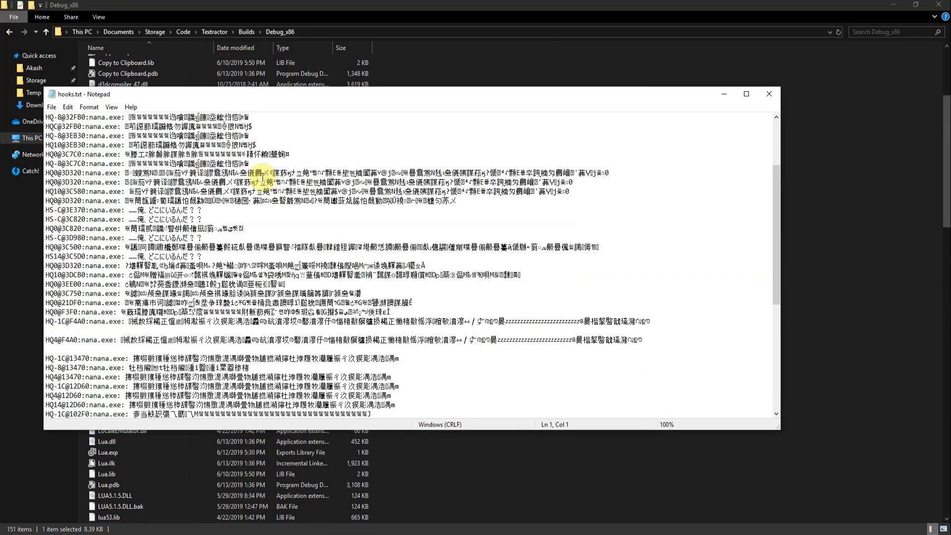
Step: Copy the hook code HS-C@3E370:nana.exe from hooks.txt, without the dialogue text that follows it
{"action": "scroll", "coordinate": [228, 218], "scroll_direction": "up", "scroll_amount": 3}
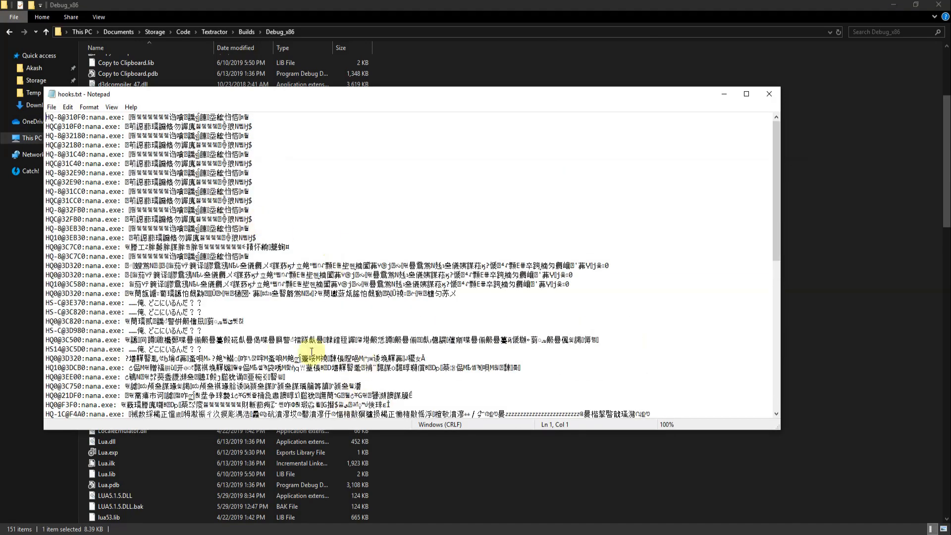
{"action": "left_click_drag", "start_coordinate": [210, 303], "coordinate": [49, 301]}
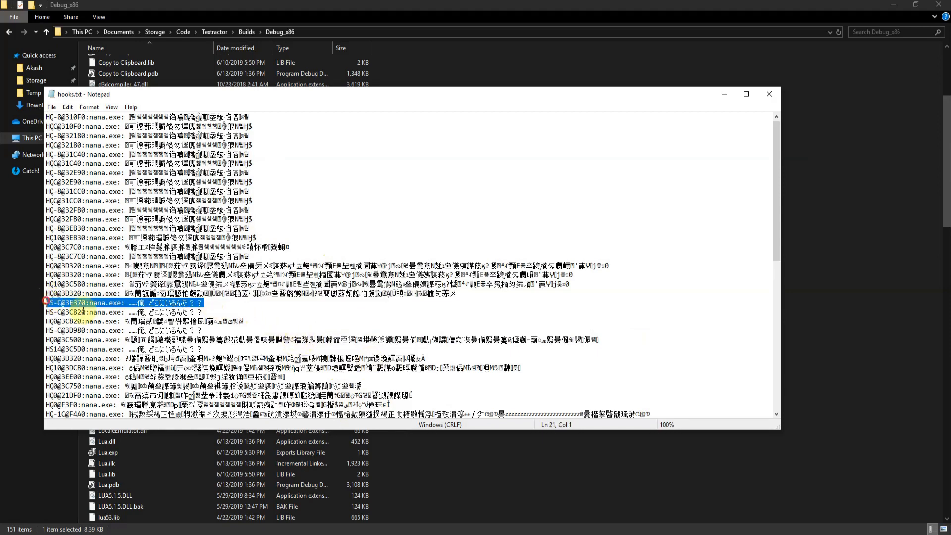
{"action": "left_click", "coordinate": [210, 303]}
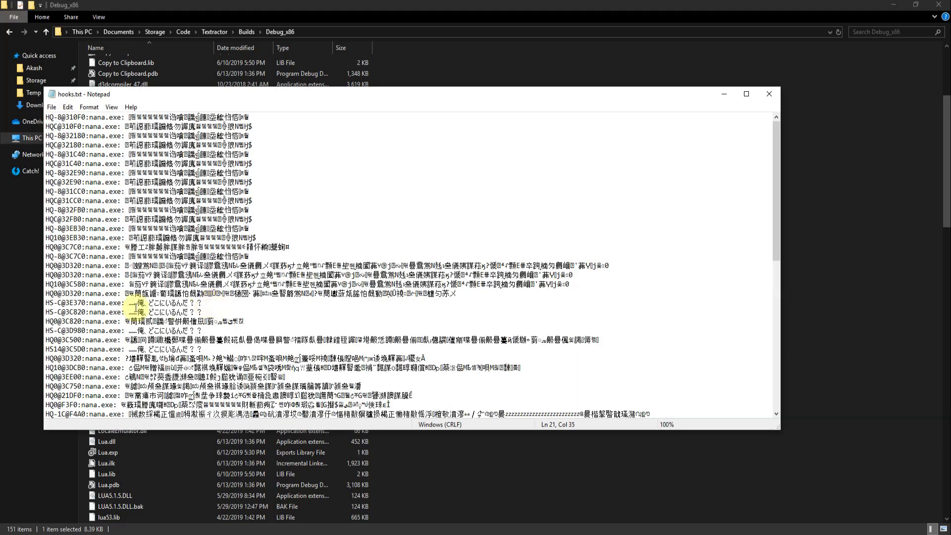
{"action": "left_click_drag", "start_coordinate": [120, 306], "coordinate": [46, 297]}
{"action": "right_click", "coordinate": [50, 299]}
{"action": "left_click", "coordinate": [113, 285]}
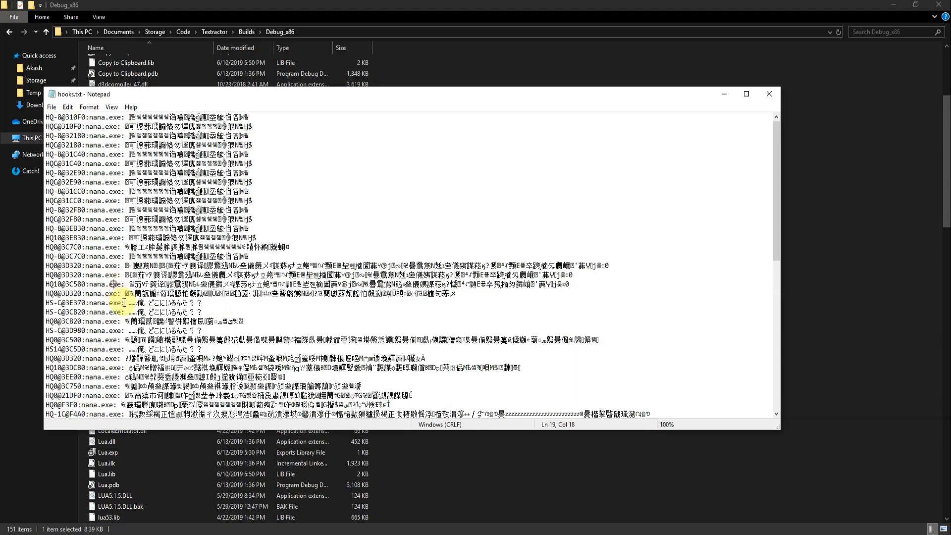
{"action": "left_click_drag", "start_coordinate": [121, 302], "coordinate": [36, 300]}
{"action": "right_click", "coordinate": [53, 303]}
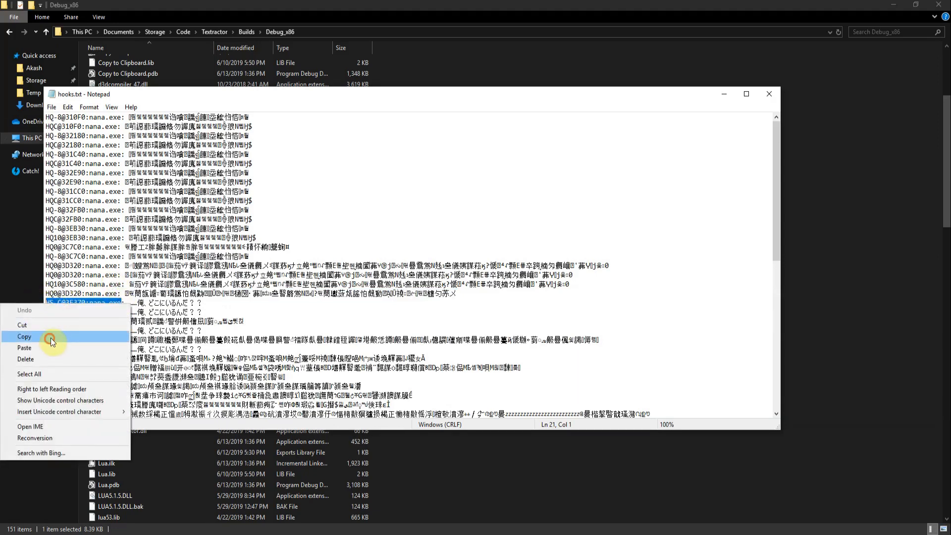
{"action": "left_click", "coordinate": [50, 338]}
Step: Switch to Textractor and add a hook with the copied code HS-C@3E370:nana.exe
{"action": "key", "text": "alt+Tab"}
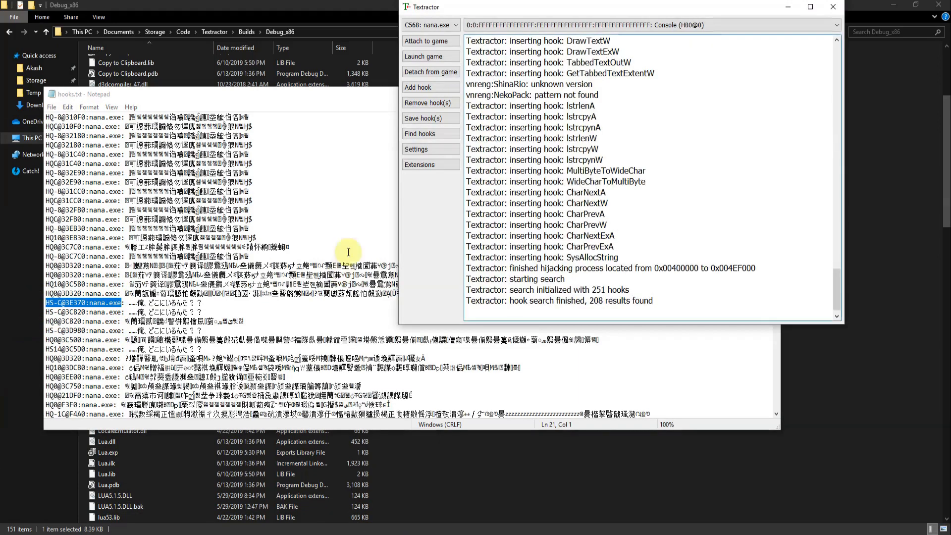
{"action": "left_click", "coordinate": [421, 89]}
{"action": "left_click", "coordinate": [510, 249]}
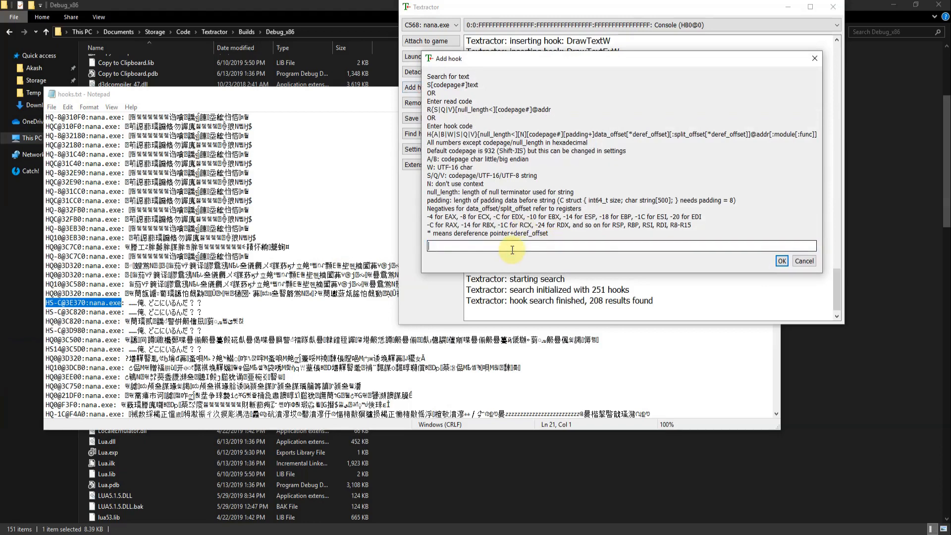
{"action": "key", "text": "ctrl+v"}
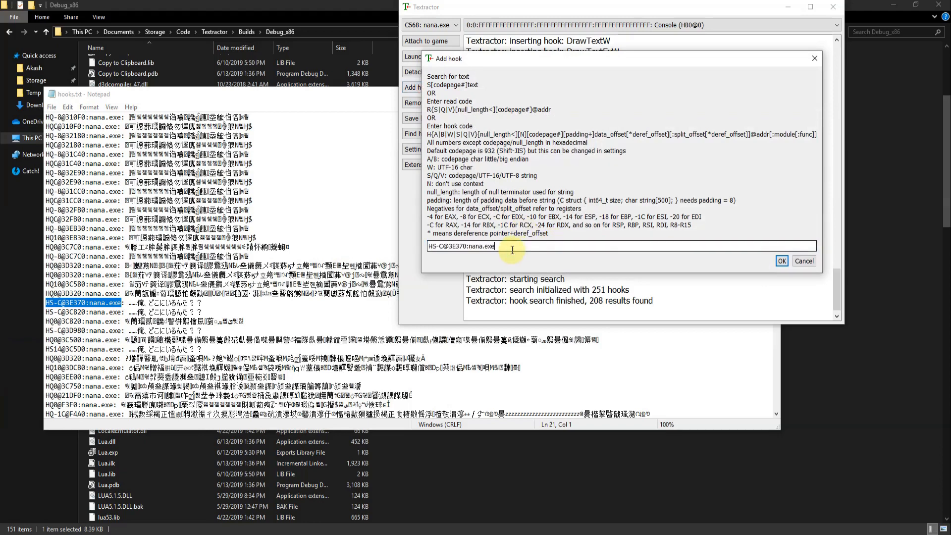
{"action": "left_click", "coordinate": [781, 261]}
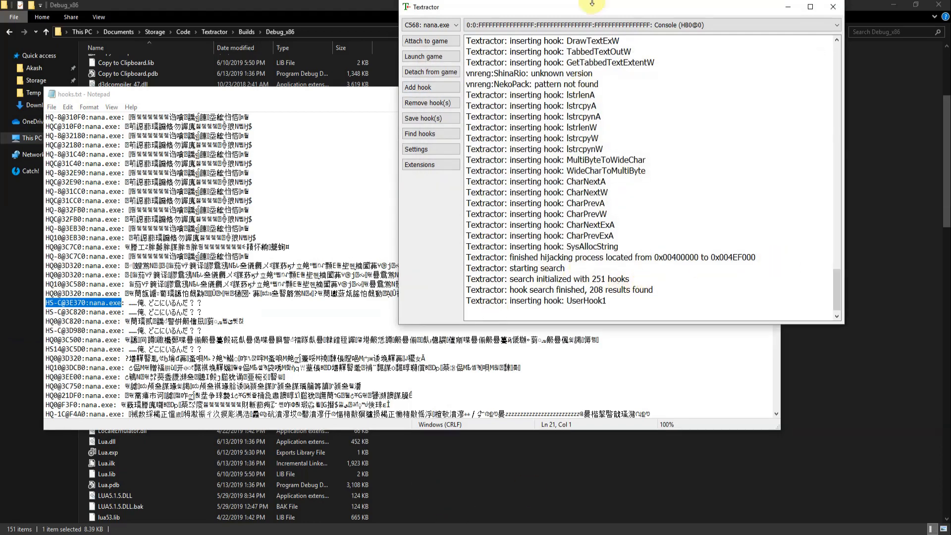
Step: Advance the nana.exe game's dialogue by two lines and display the UserHook1 text thread in Textractor
{"action": "left_click", "coordinate": [347, 534]}
{"action": "left_click", "coordinate": [247, 224]}
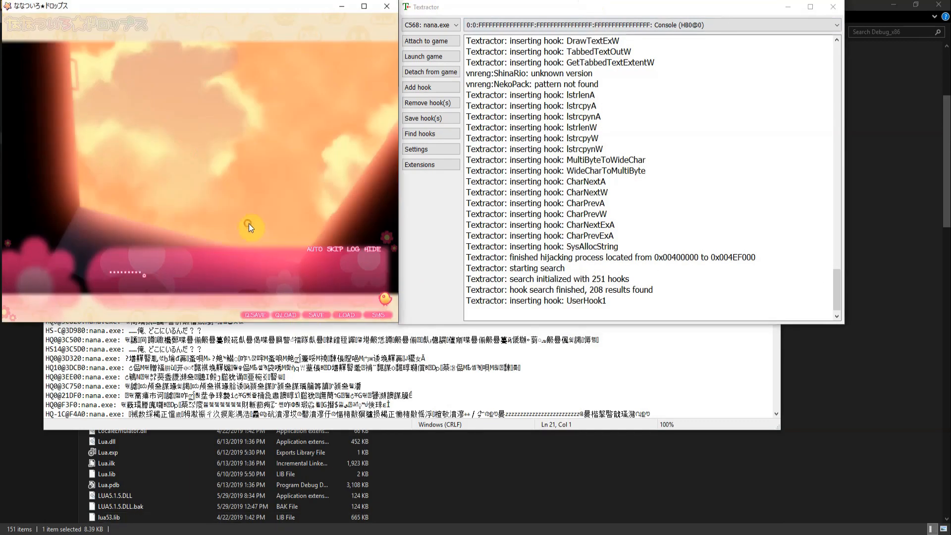
{"action": "left_click", "coordinate": [249, 224]}
{"action": "left_click", "coordinate": [606, 26]}
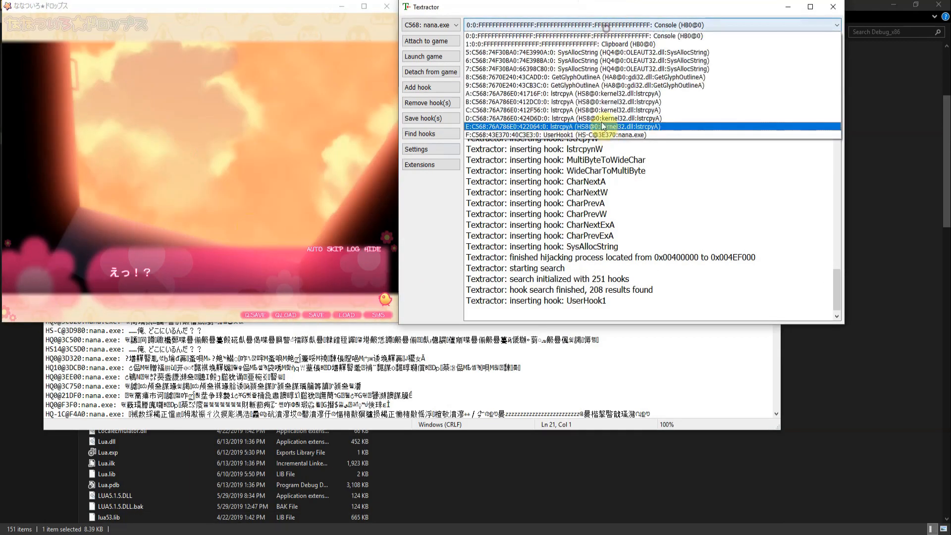
{"action": "left_click", "coordinate": [567, 134]}
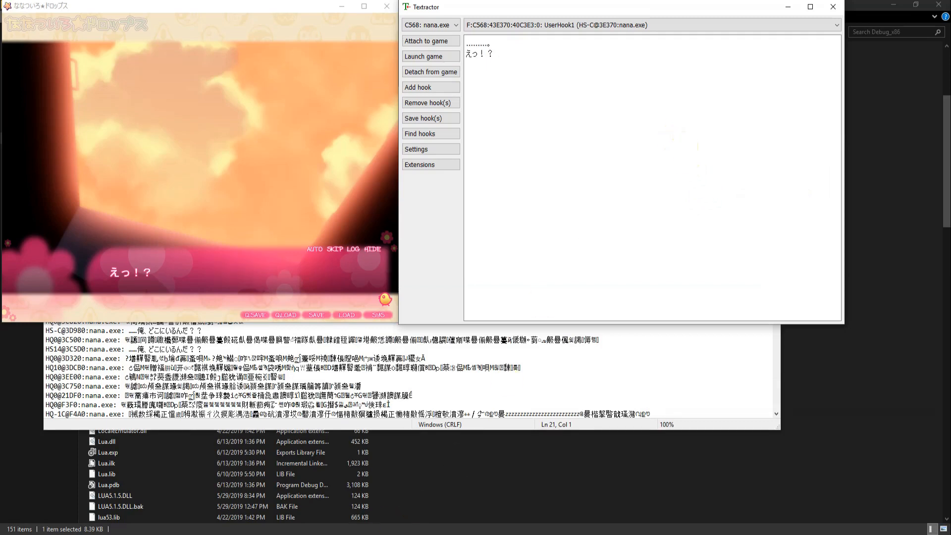
Step: Return to hooks.txt and examine the alternative hook codes HS-C@3C820, HS-C@3D980 and HS14@3C5D0 beside the readable dialogue
{"action": "mouse_move", "coordinate": [243, 529]}
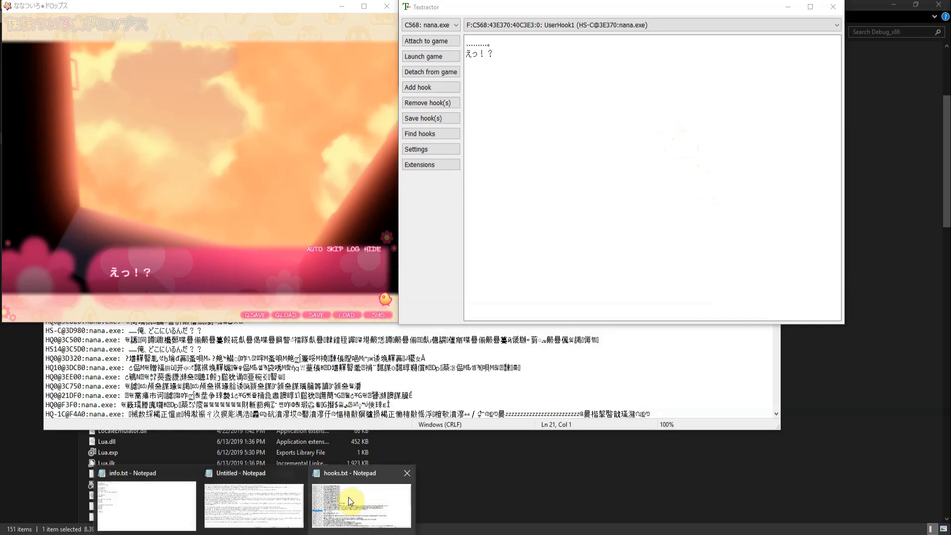
{"action": "left_click", "coordinate": [356, 510]}
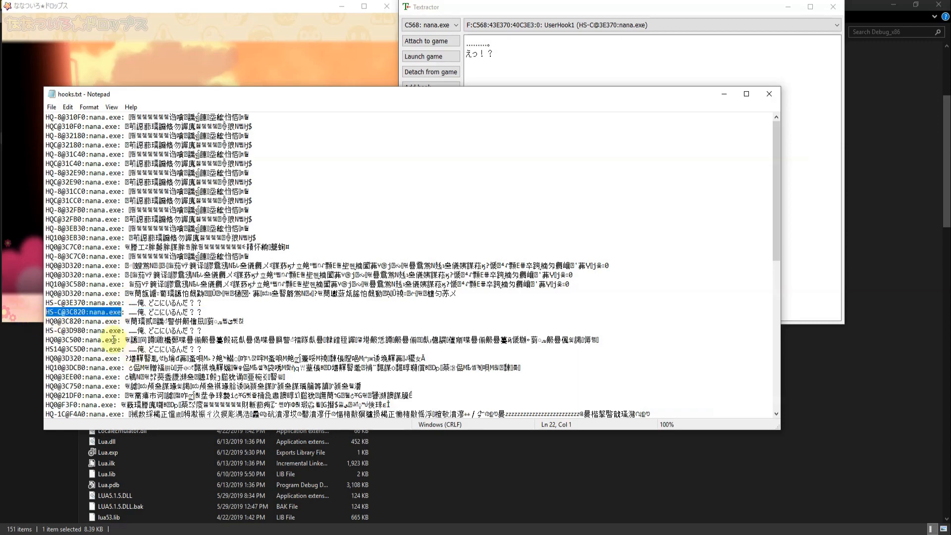
{"action": "left_click", "coordinate": [121, 332]}
{"action": "left_click_drag", "start_coordinate": [121, 331], "coordinate": [49, 330]}
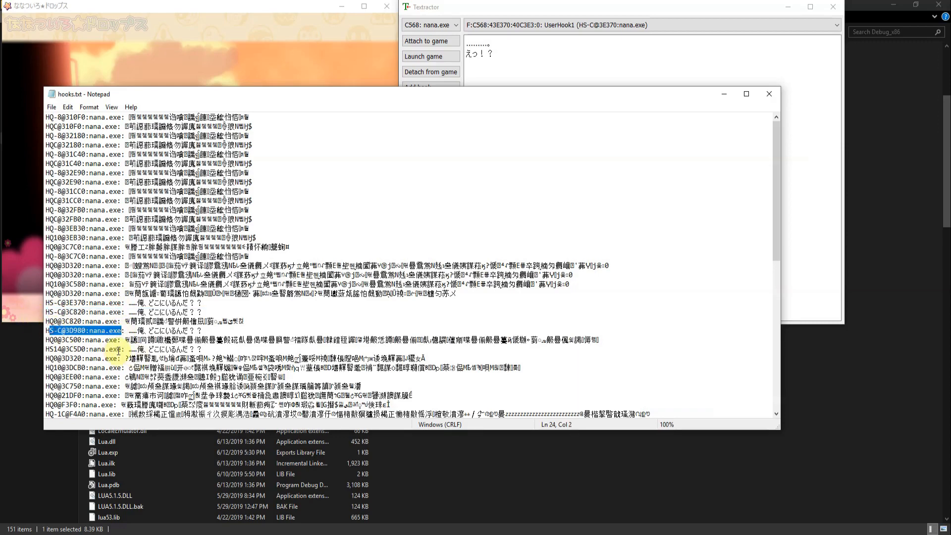
{"action": "left_click", "coordinate": [121, 349]}
{"action": "left_click_drag", "start_coordinate": [121, 350], "coordinate": [44, 350]}
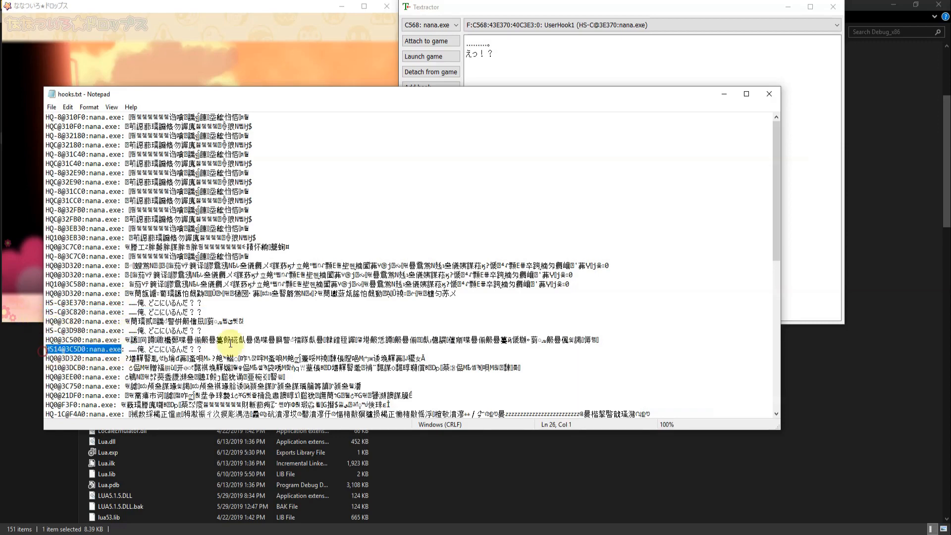
Step: In Textractor, detach from the nana.exe game and attach to the PPSSPPWindows.exe process
{"action": "left_click", "coordinate": [505, 56]}
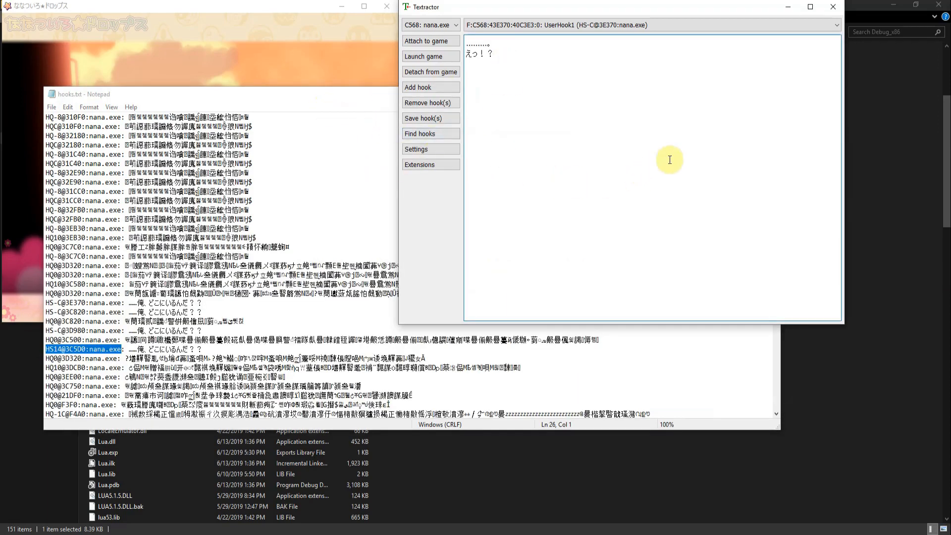
{"action": "left_click", "coordinate": [672, 126]}
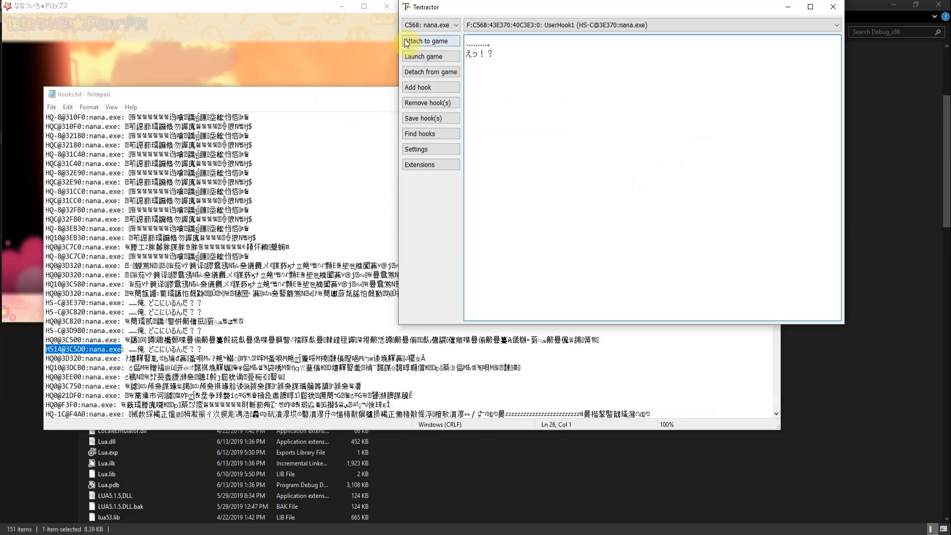
{"action": "left_click", "coordinate": [445, 72]}
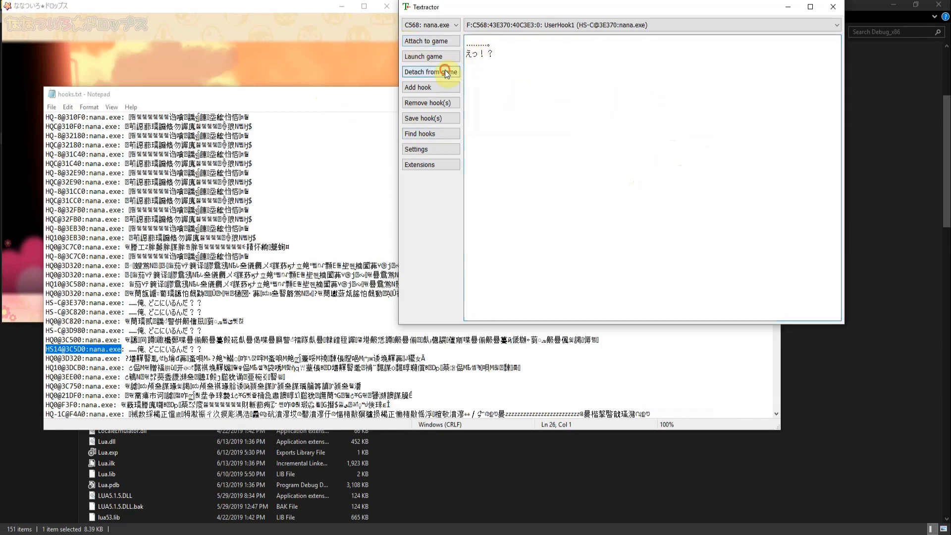
{"action": "left_click", "coordinate": [428, 44]}
{"action": "type", "text": "ppSSPPWindows.exe"}
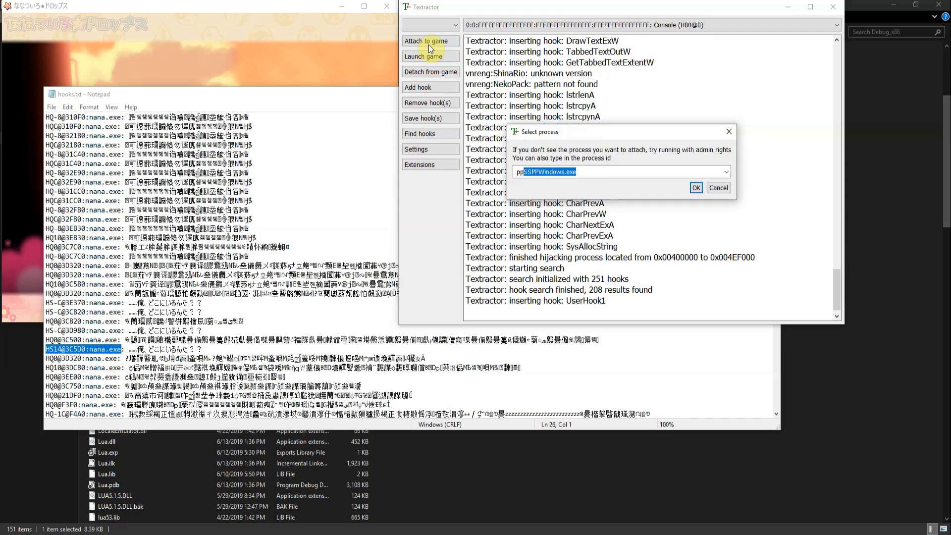
{"action": "key", "text": "Return"}
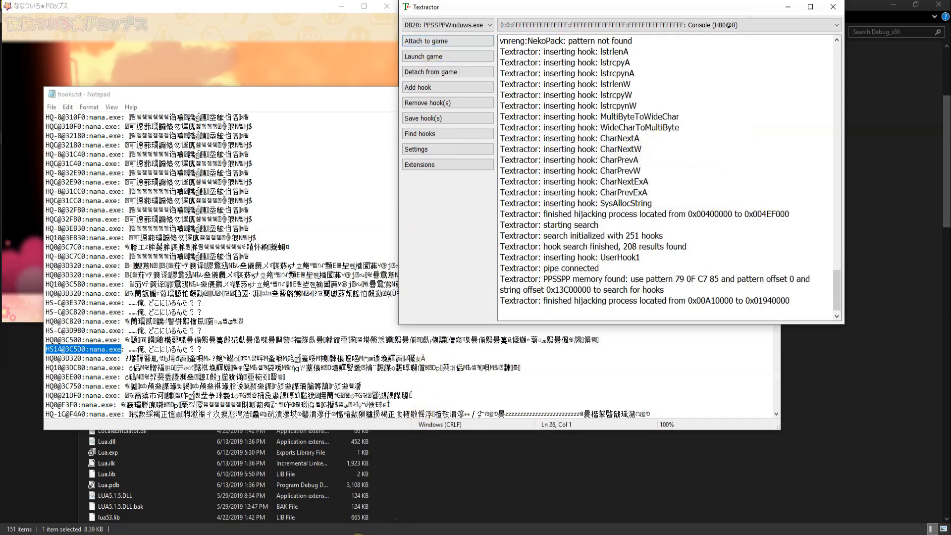
Step: Place the PPSSPP and Textractor windows side by side and read the hook search settings recommended in the console
{"action": "left_click", "coordinate": [396, 534]}
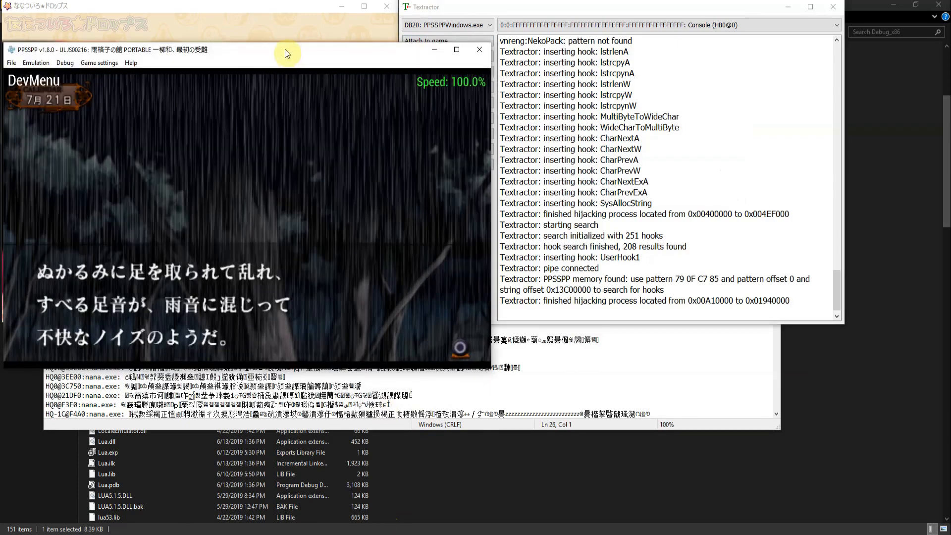
{"action": "left_click_drag", "start_coordinate": [284, 49], "coordinate": [293, 14]}
{"action": "left_click_drag", "start_coordinate": [474, 11], "coordinate": [569, 20]}
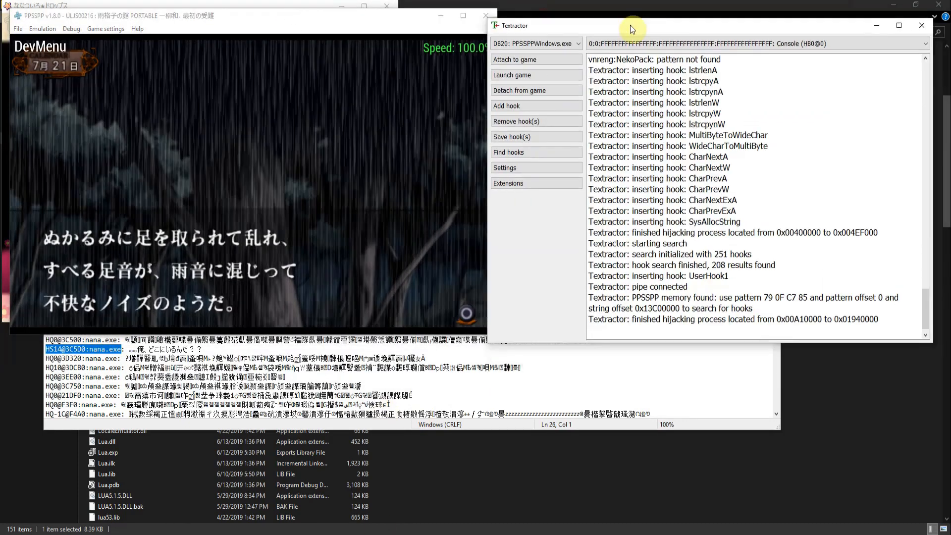
{"action": "left_click_drag", "start_coordinate": [640, 20], "coordinate": [644, 19]}
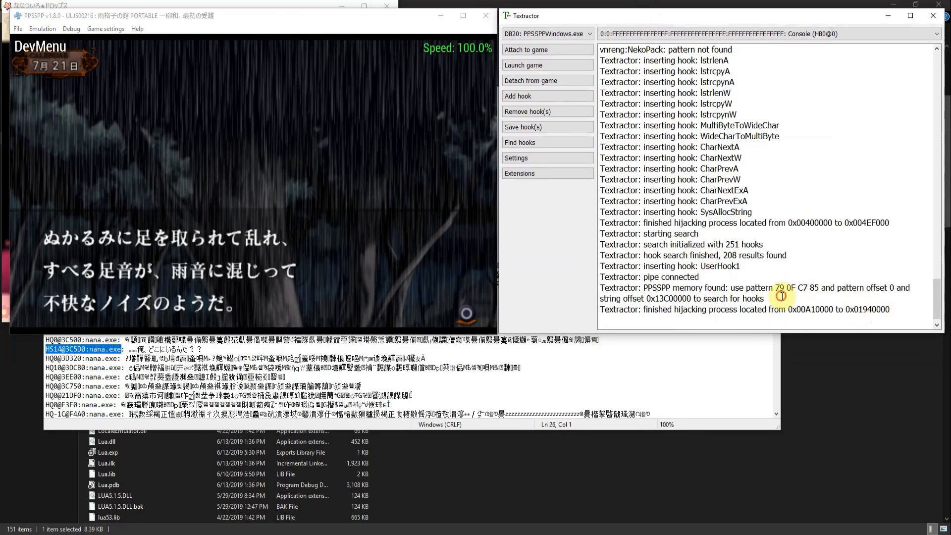
{"action": "left_click_drag", "start_coordinate": [764, 299], "coordinate": [600, 288]}
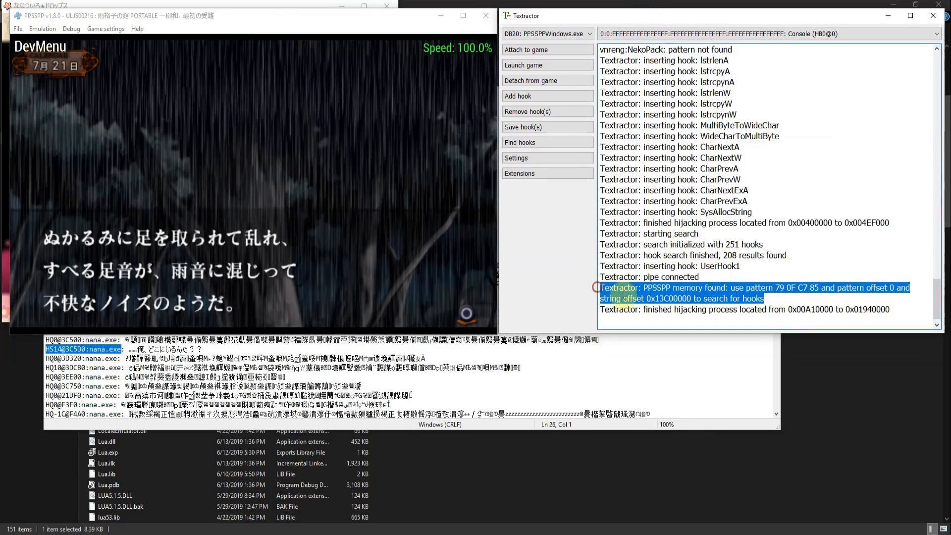
{"action": "left_click", "coordinate": [765, 299]}
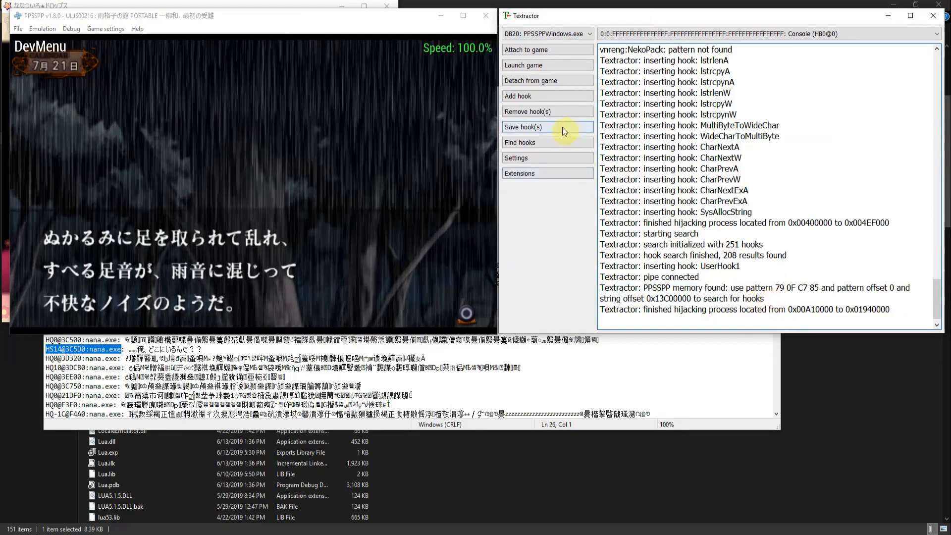
Step: Open the hook search settings and set the search pattern to 79 0f c7 85 with offset 0 from the pattern start
{"action": "left_click", "coordinate": [548, 142]}
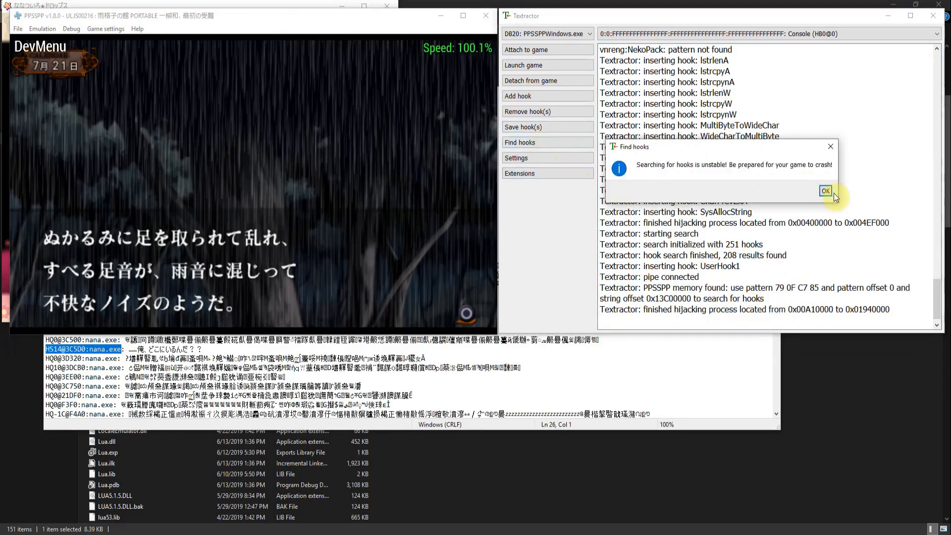
{"action": "left_click", "coordinate": [824, 191]}
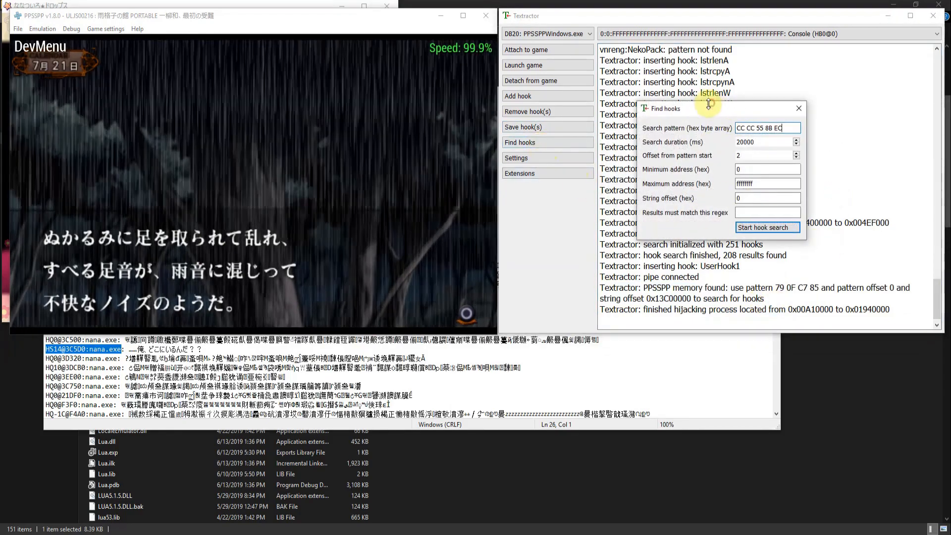
{"action": "left_click_drag", "start_coordinate": [714, 115], "coordinate": [693, 102]}
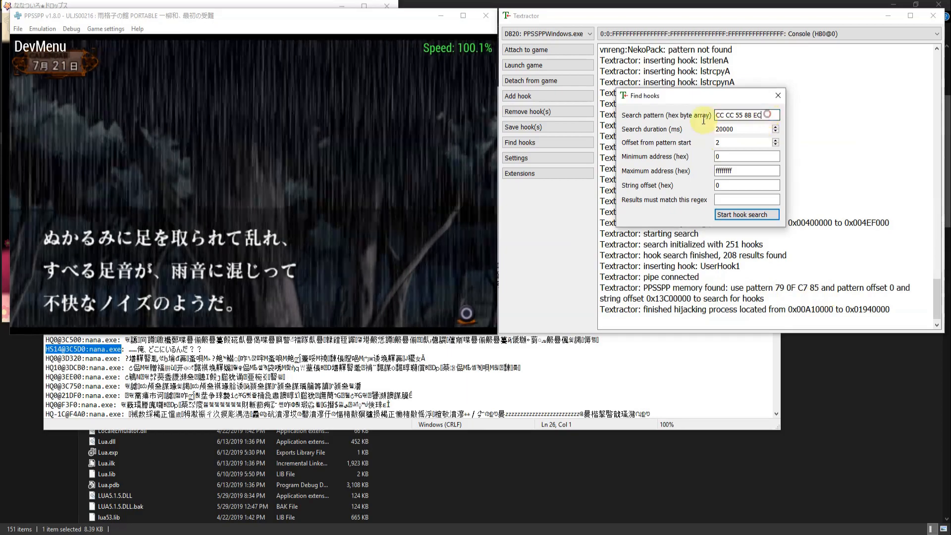
{"action": "left_click_drag", "start_coordinate": [768, 120], "coordinate": [706, 124]}
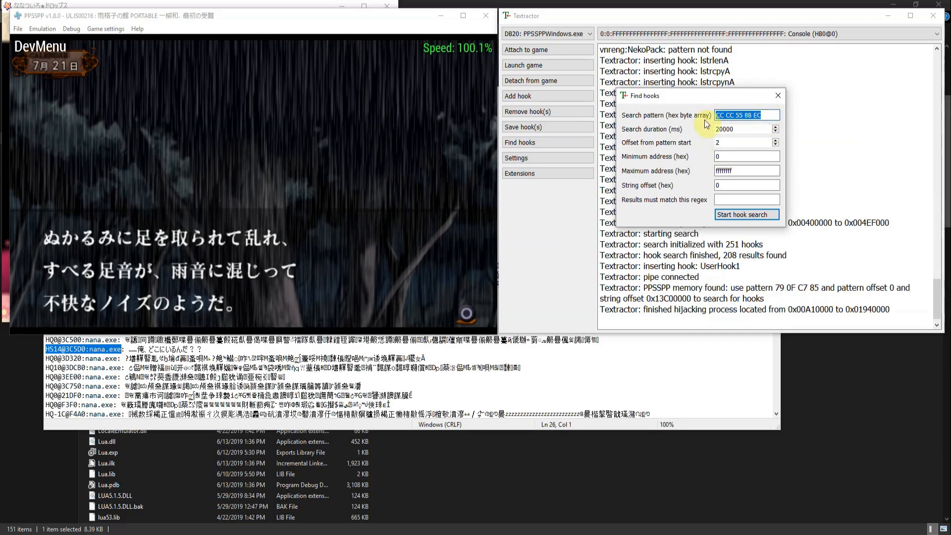
{"action": "type", "text": "79 0f"}
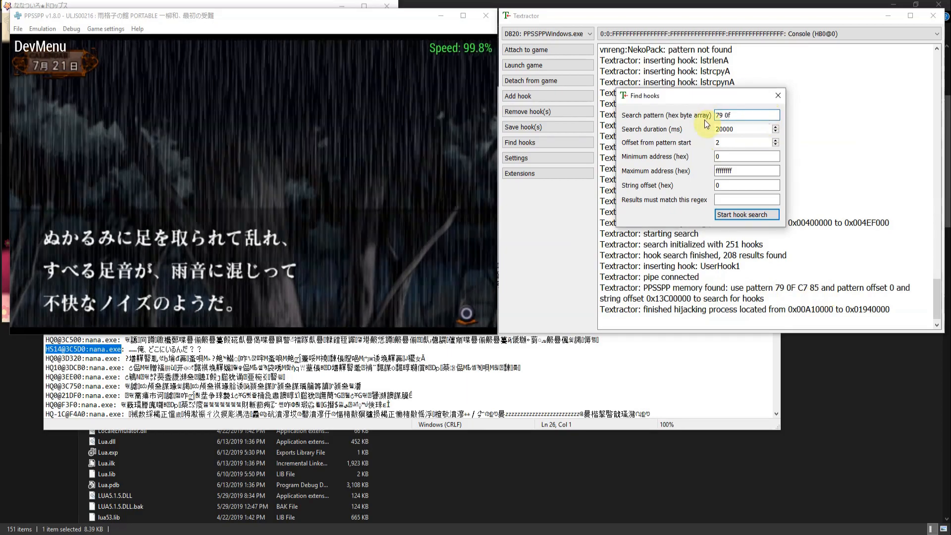
{"action": "type", "text": " cc7 85"}
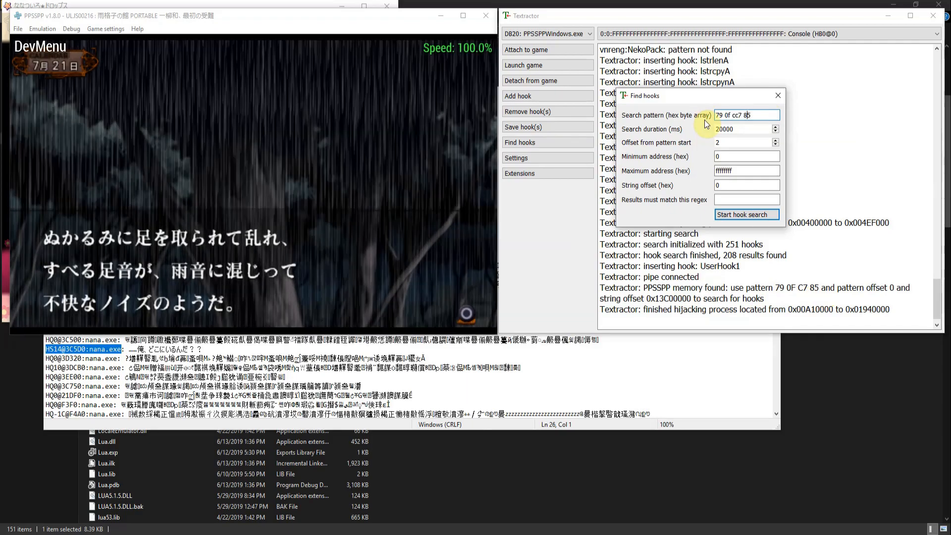
{"action": "key", "text": "BackSpace"}
{"action": "left_click", "coordinate": [716, 156]}
{"action": "type", "text": "0"}
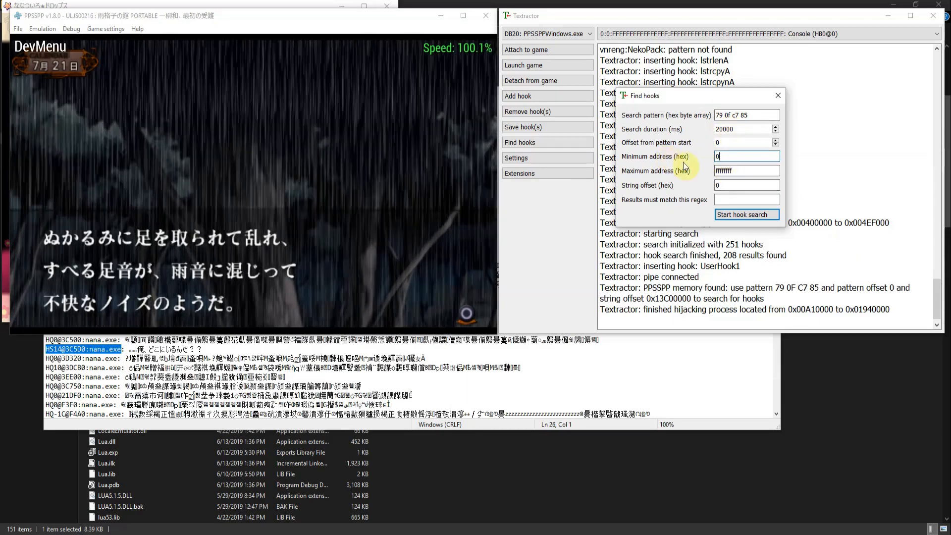
Step: Set the string offset to 0x13c00000 and the result regex to [\u3000-\ua000]{4,}
{"action": "left_click", "coordinate": [730, 170]}
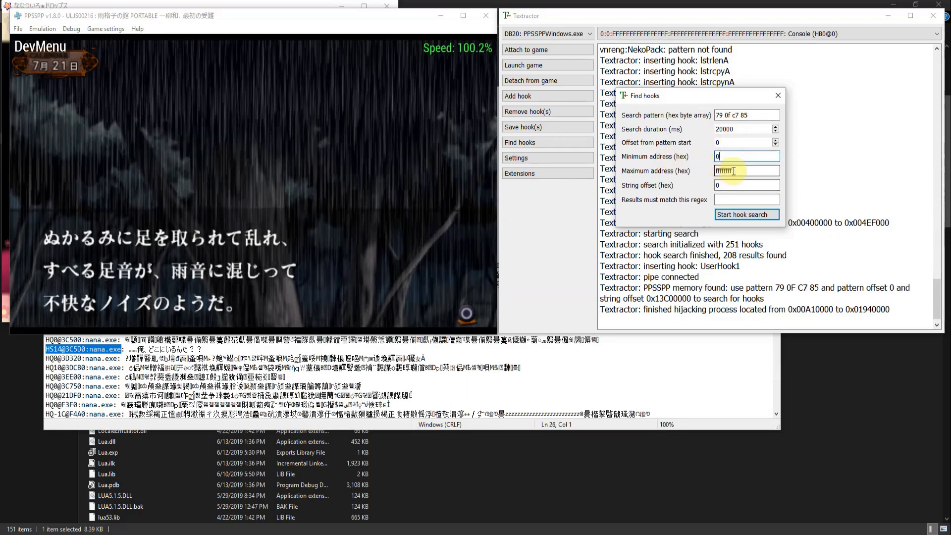
{"action": "left_click", "coordinate": [716, 185]}
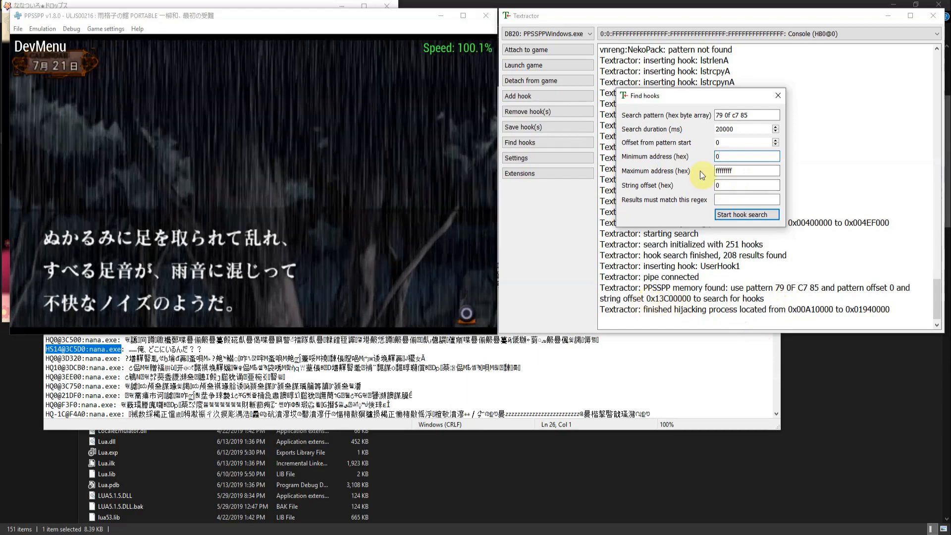
{"action": "double_click", "coordinate": [723, 185]}
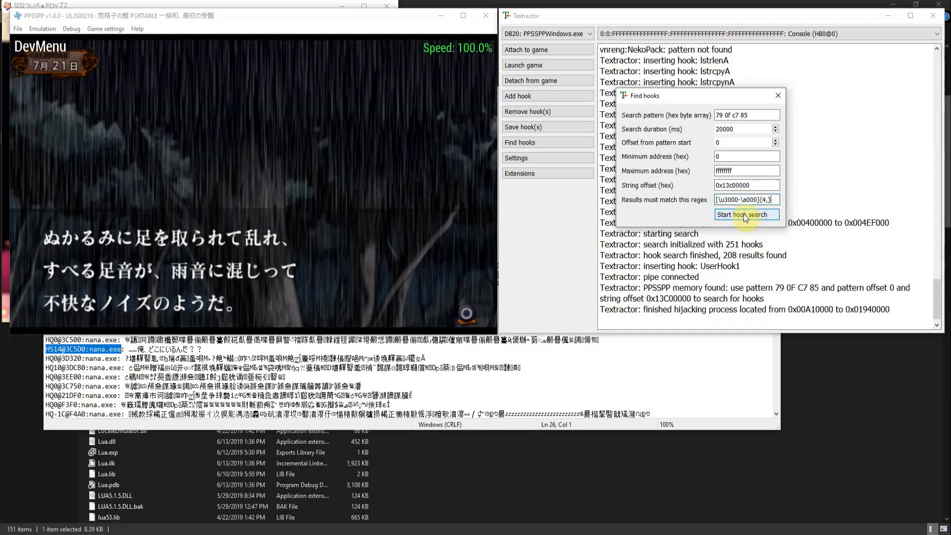
Step: Start the PPSSPP hook search and save its results over the existing hooks.txt in the Debug_x86 folder
{"action": "left_click", "coordinate": [748, 217]}
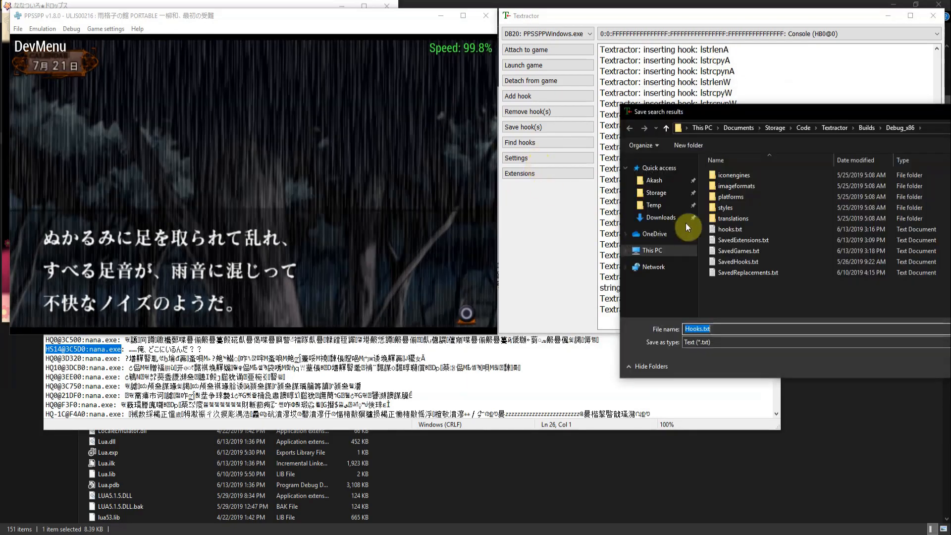
{"action": "left_click", "coordinate": [733, 229]}
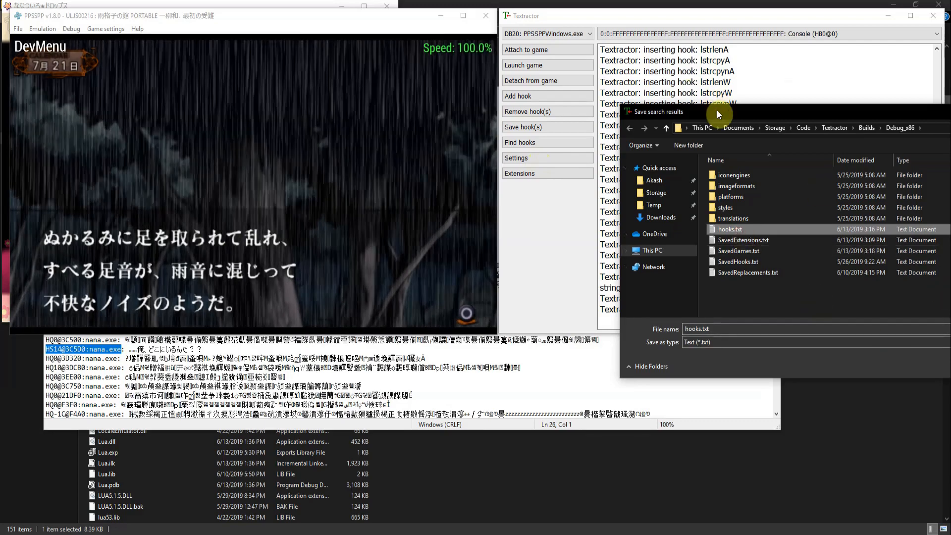
{"action": "left_click_drag", "start_coordinate": [714, 113], "coordinate": [469, 85]}
{"action": "left_click", "coordinate": [769, 335]}
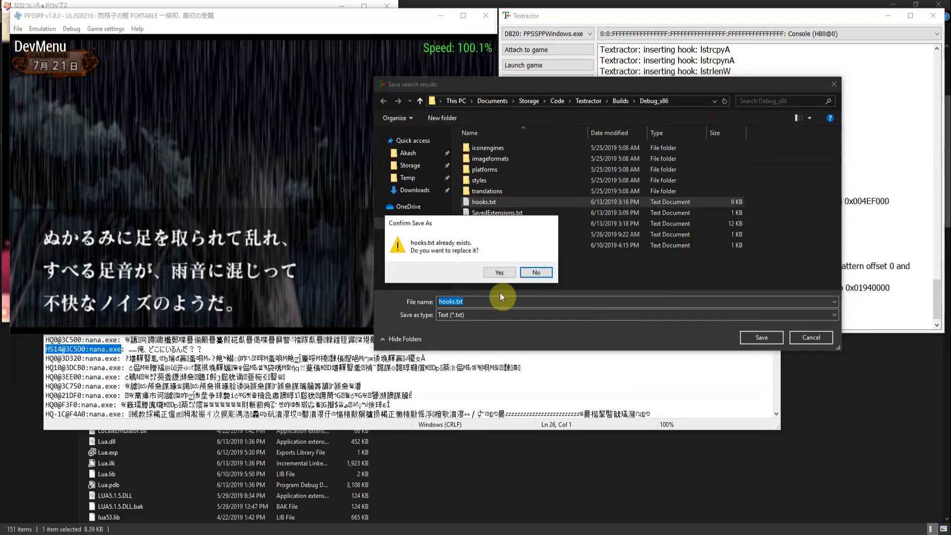
{"action": "left_click", "coordinate": [491, 276]}
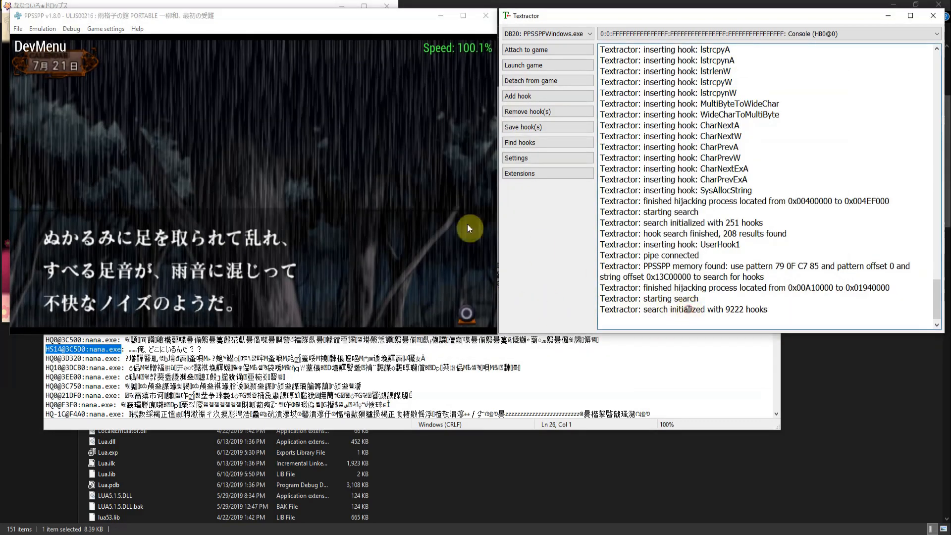